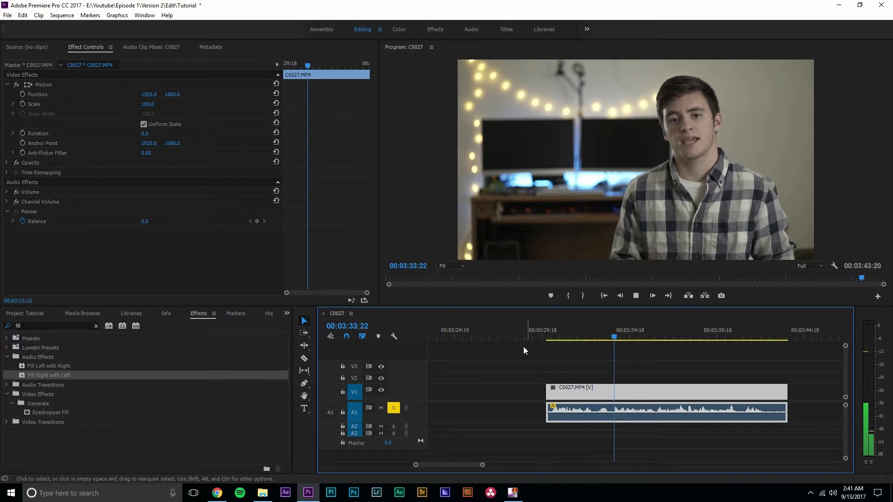
Find the fill effects and apply Fill Right with Left to the C0027.MP4 clip's audio
key(space)
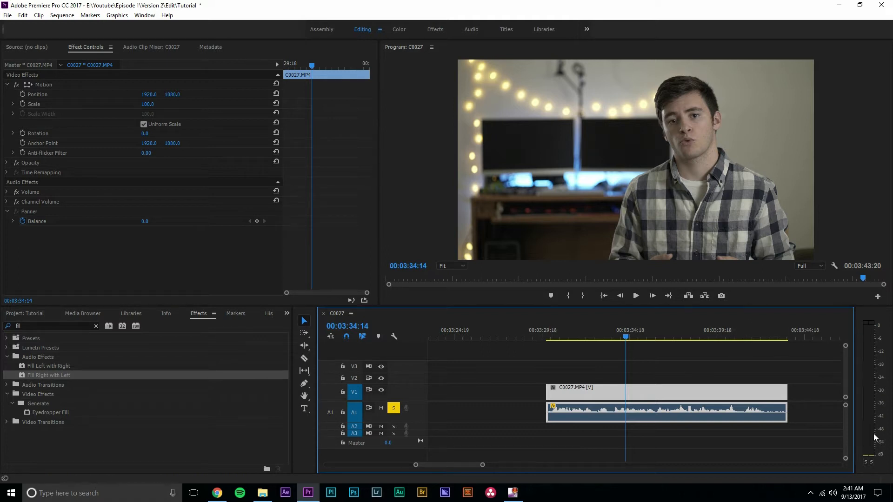
click(96, 326)
click(83, 325)
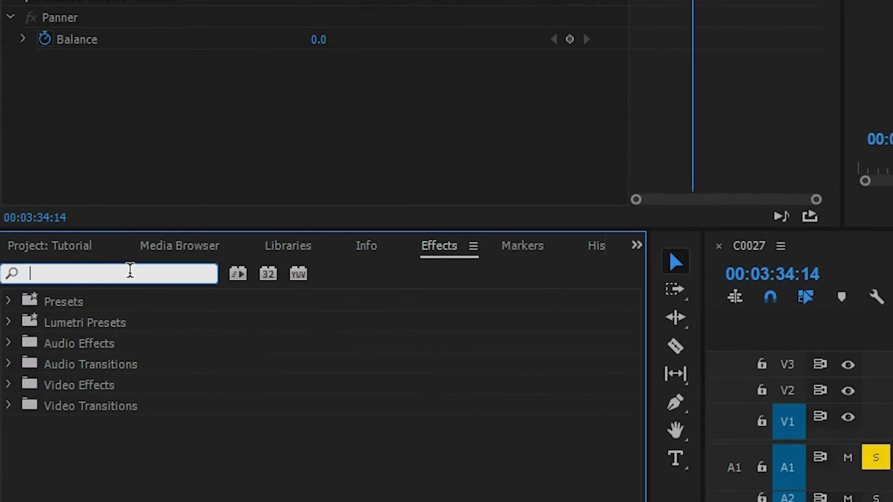
text(fill)
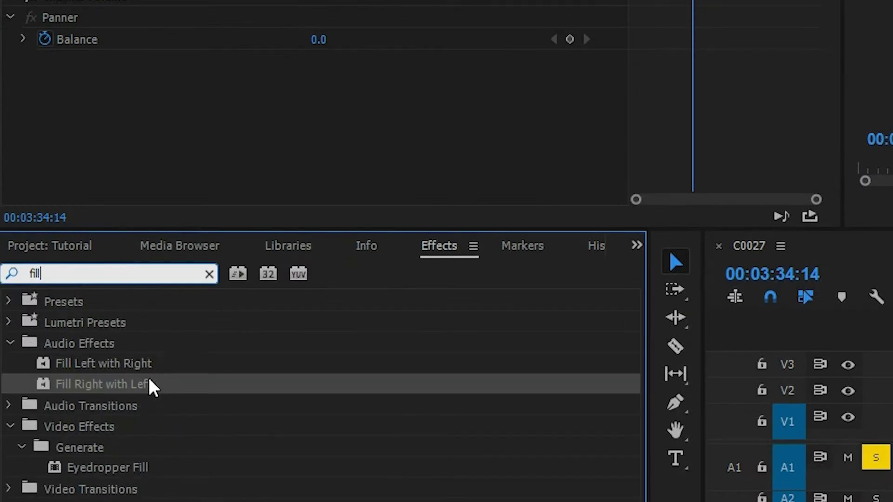
drag(93, 390, 404, 420)
Play back the C0027 clip from an earlier point to check its audio in both channels
drag(445, 238, 369, 241)
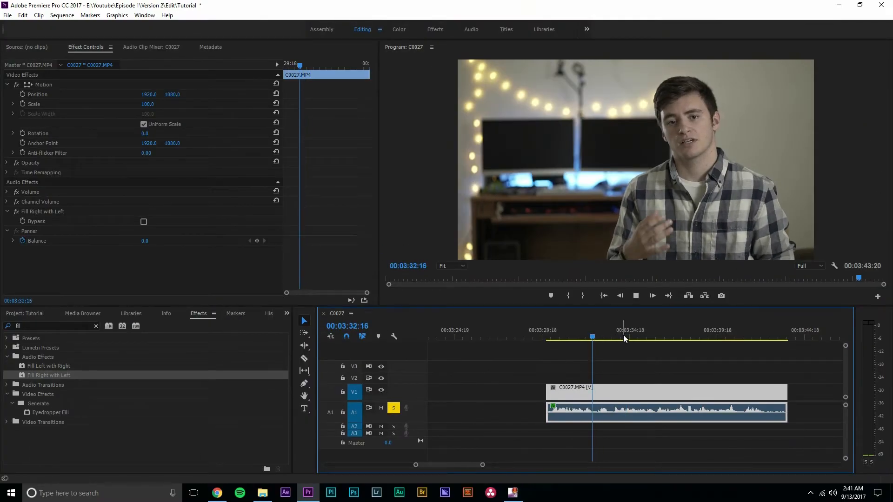
key(space)
click(631, 298)
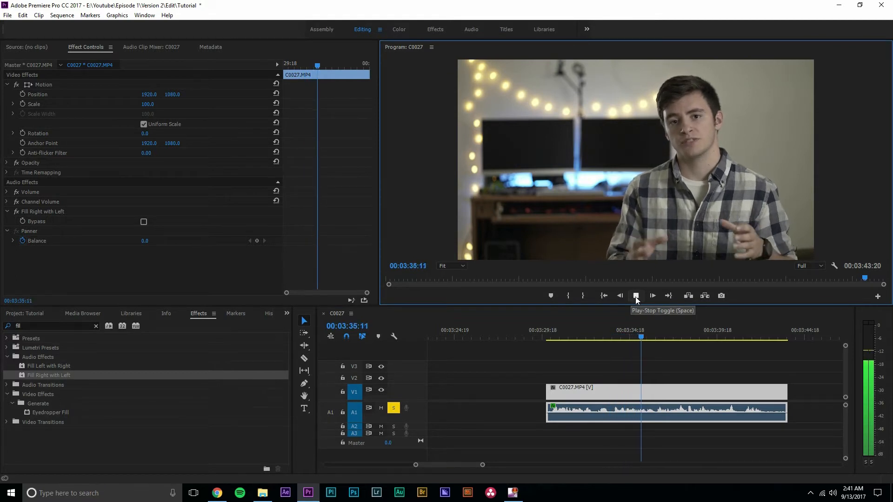
click(636, 297)
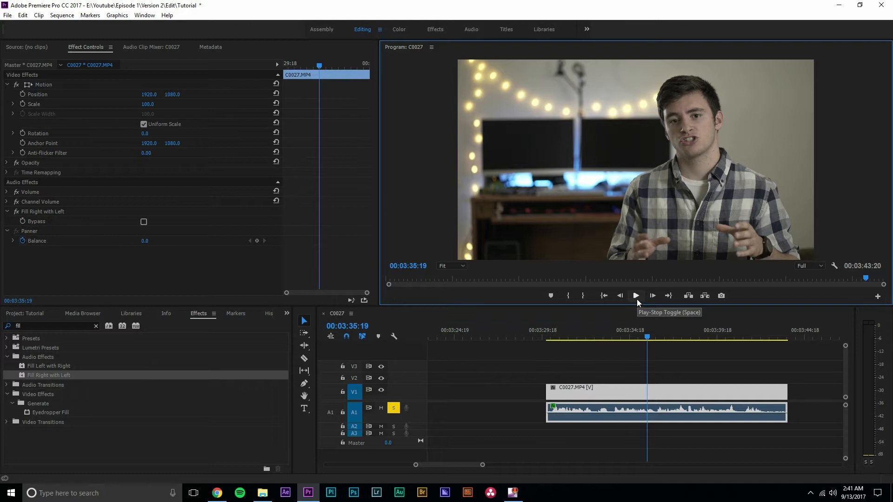
click(637, 299)
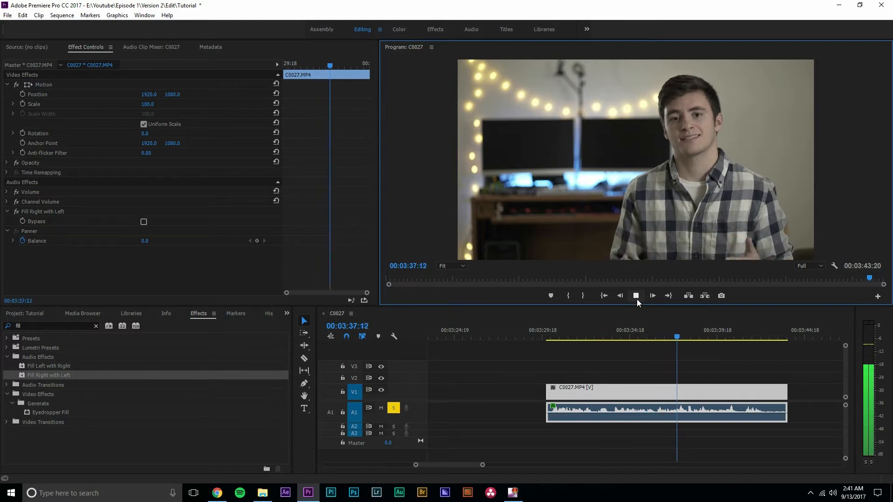
click(637, 300)
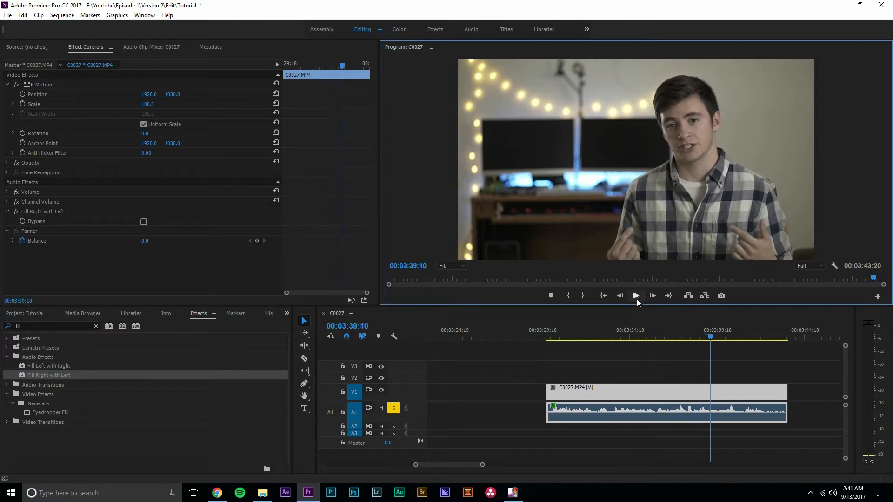
Send the C0027.MP4 clip to Adobe Audition for audio editing
click(699, 385)
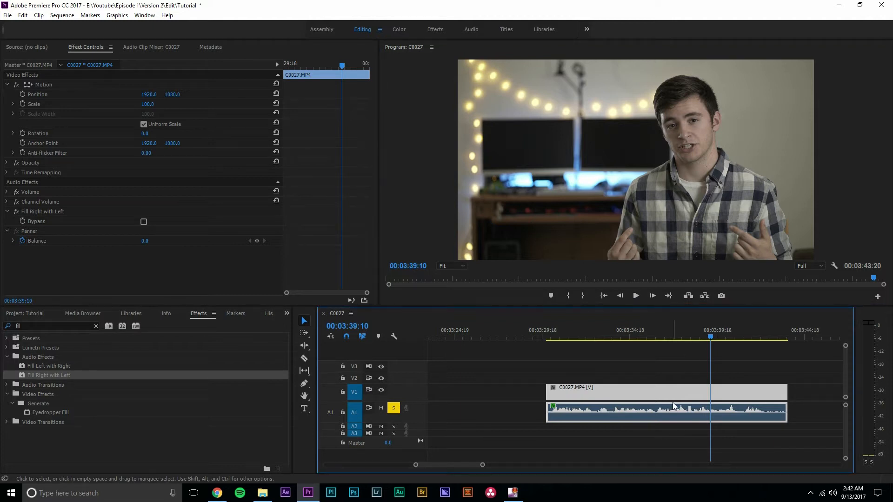
drag(684, 366, 658, 397)
right_click(658, 396)
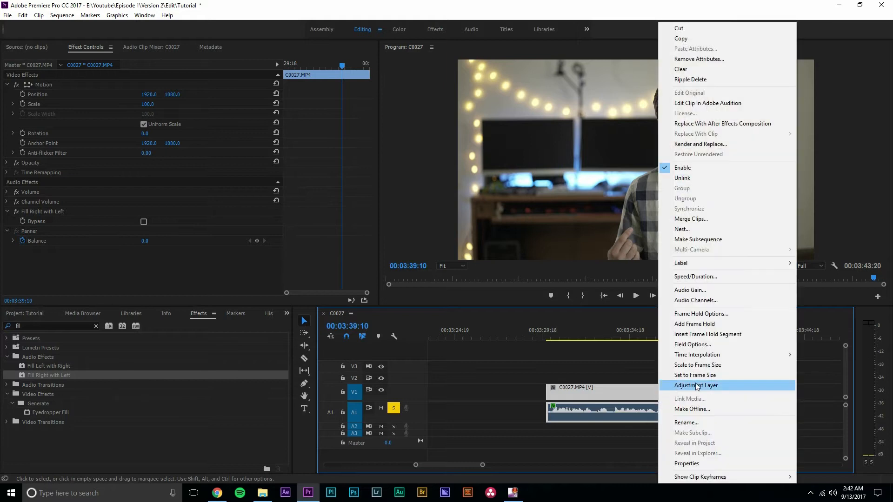
click(728, 103)
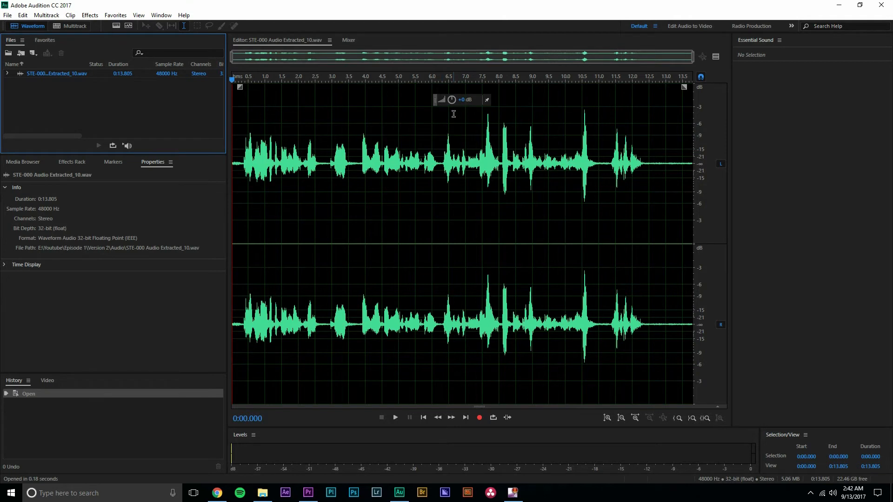
Amplify the whole extracted waveform slightly and play passages near its start and end to check the level
drag(464, 103, 460, 102)
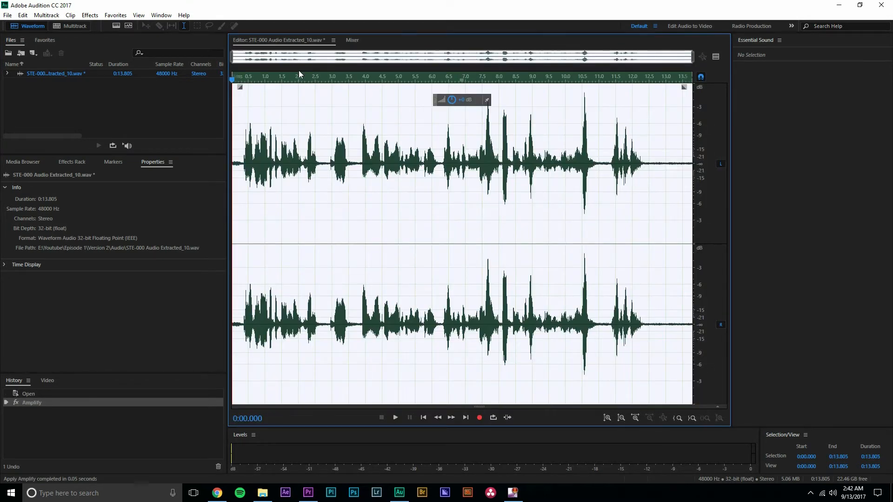
click(253, 80)
key(space)
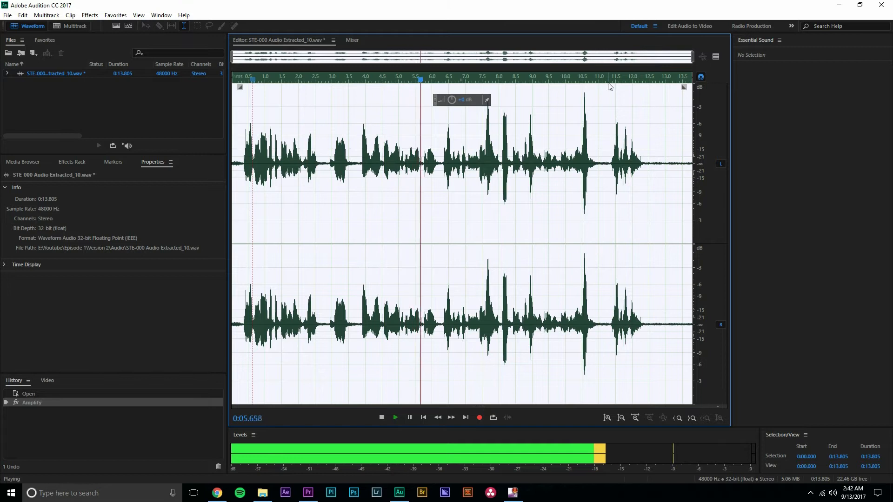
key(space)
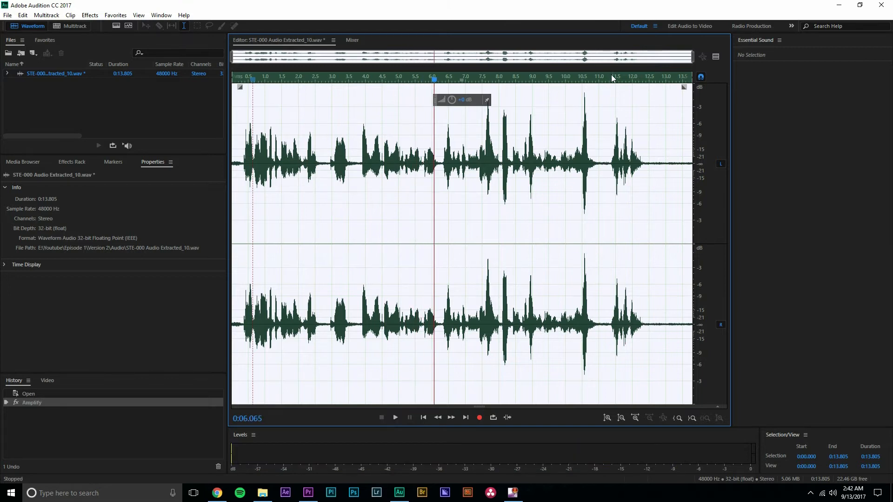
click(614, 79)
key(space)
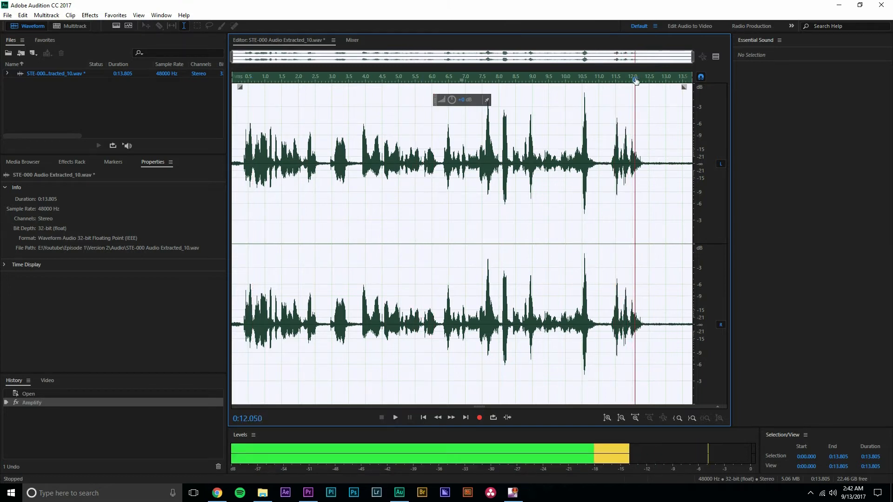
key(space)
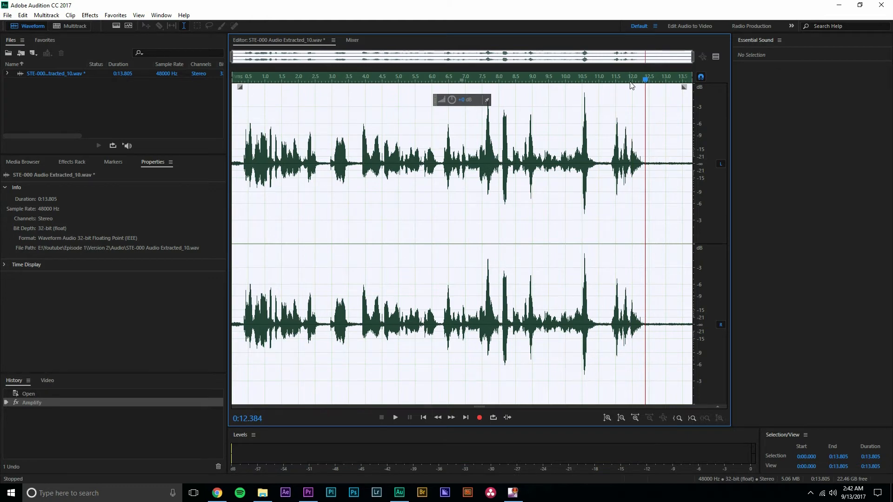
Examine and listen to the silent stretch after the last speech at the end of the waveform
key(equal)
key(minus)
scroll(643, 172, up, 5)
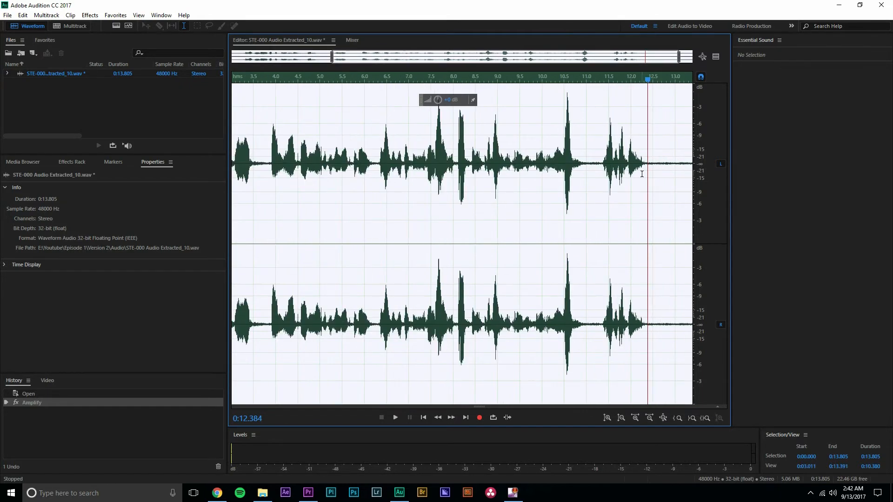
scroll(642, 174, up, 2)
scroll(653, 162, down, 1)
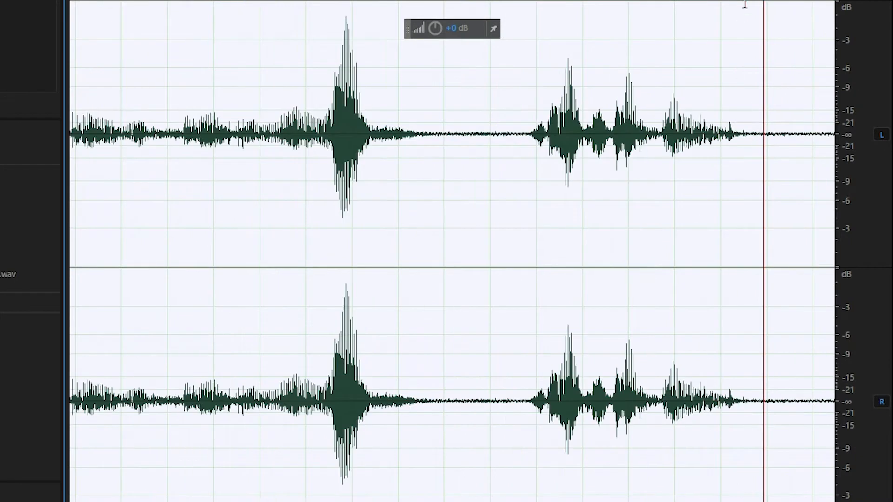
drag(652, 84, 682, 84)
drag(818, 3, 830, 3)
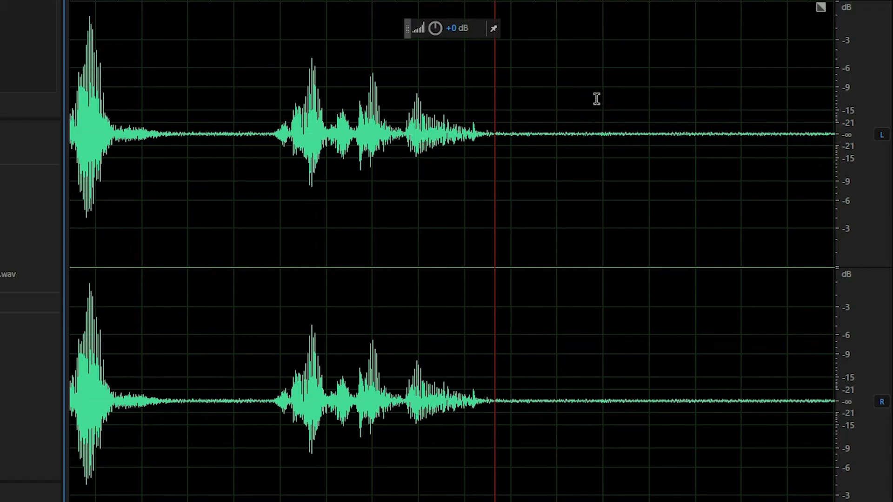
key(space)
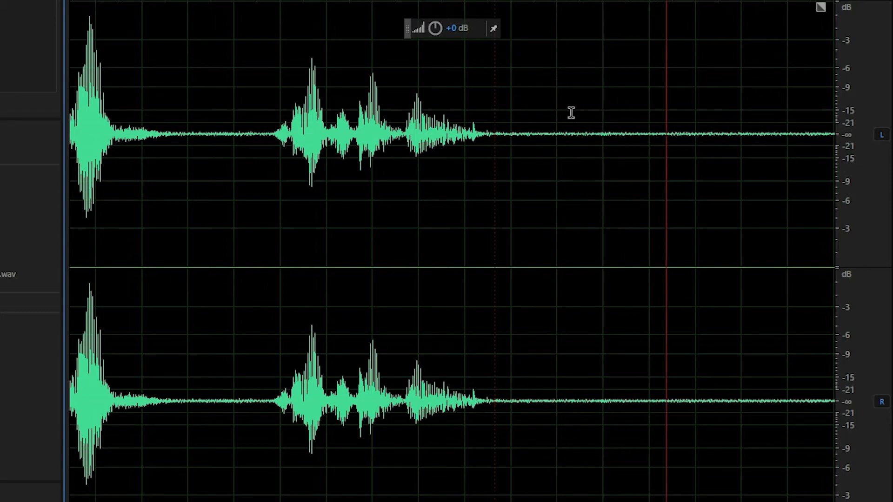
drag(545, 4, 502, 5)
key(space)
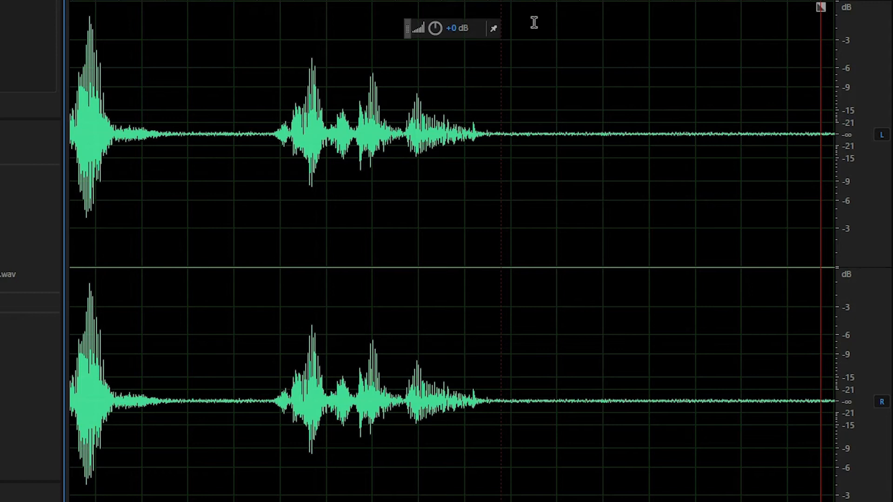
Capture a noise print from the silent stretch at the end of the recording
scroll(539, 22, down, 5)
click(655, 79)
key(shift+p)
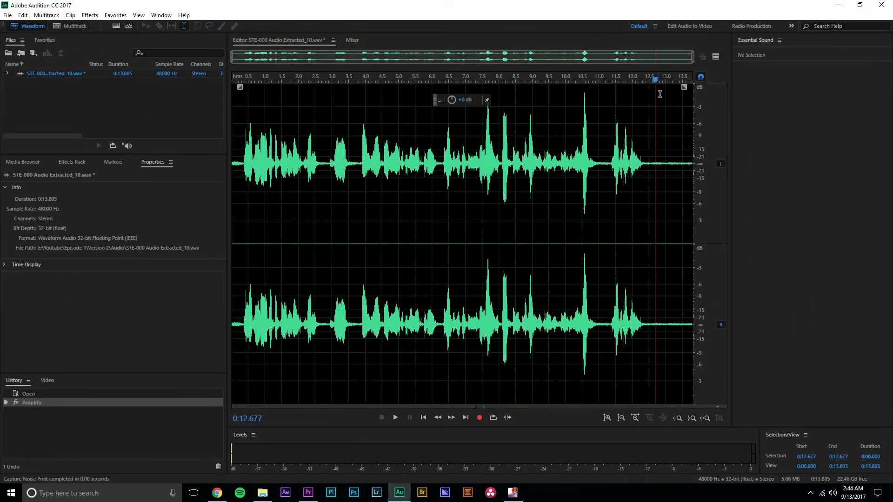
Open the Noise Reduction (process) effect for the extracted audio
click(93, 16)
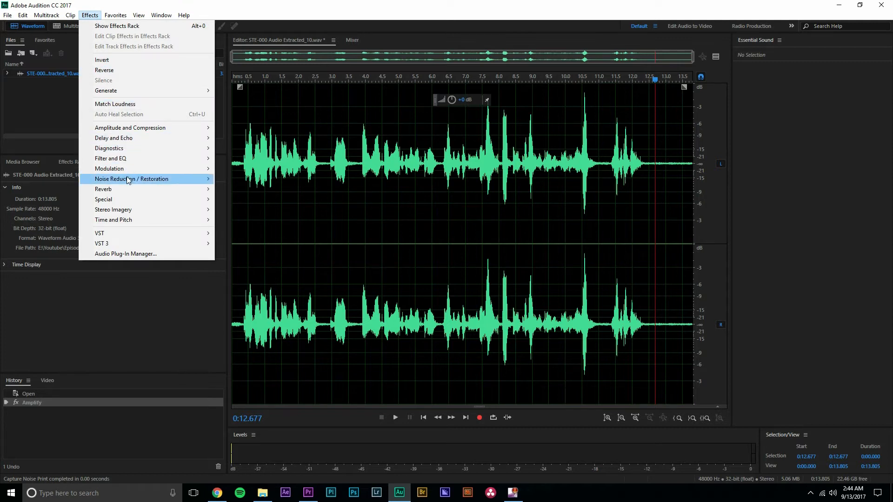
mouse_move(164, 184)
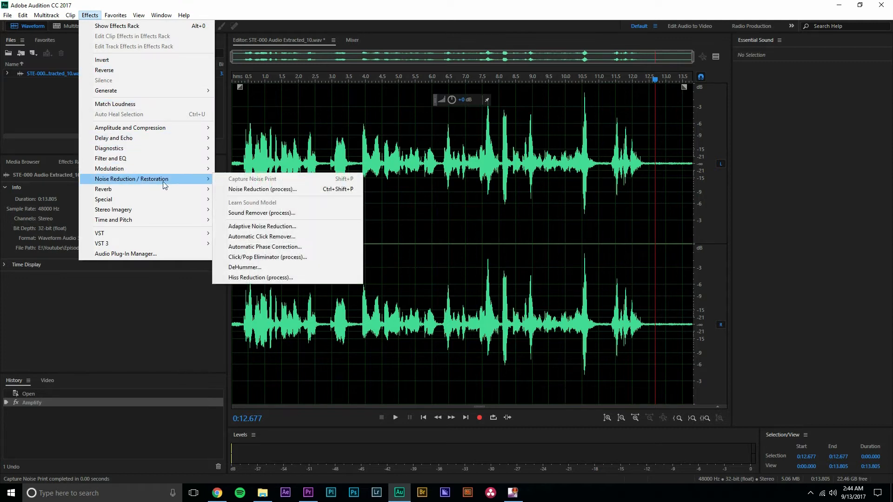
click(264, 191)
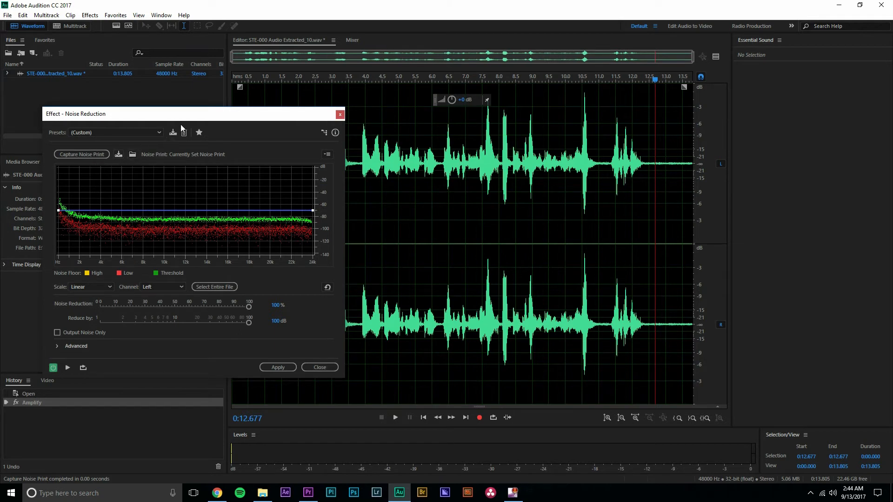
drag(184, 120, 189, 106)
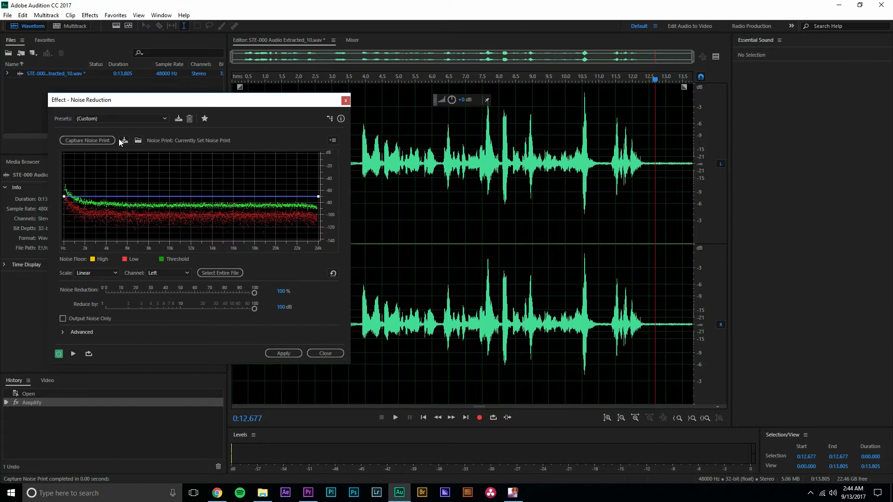
Select the silent stretch after the last speech, from 0:12.537 to 0:13.610
drag(657, 81, 653, 82)
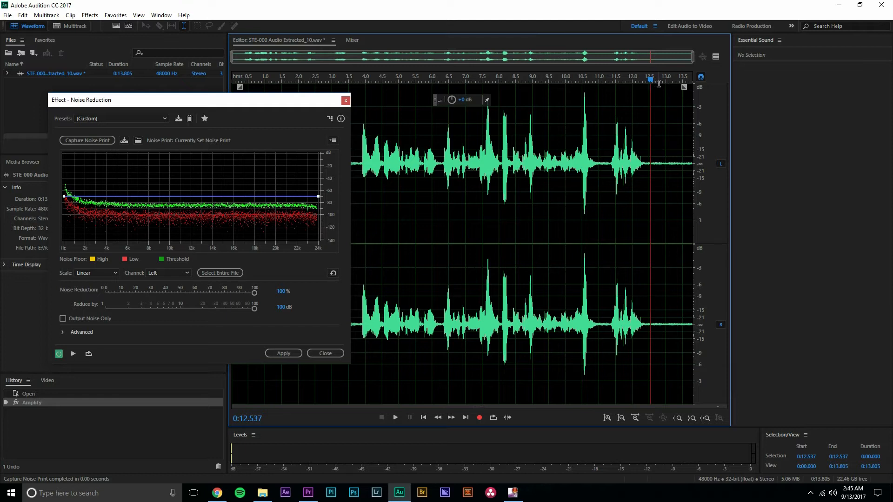
key(shift+End)
key(space)
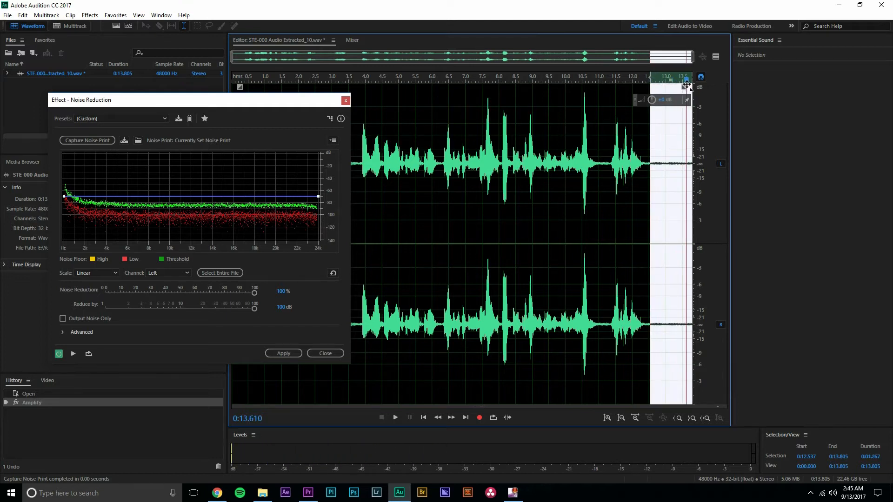
key(o)
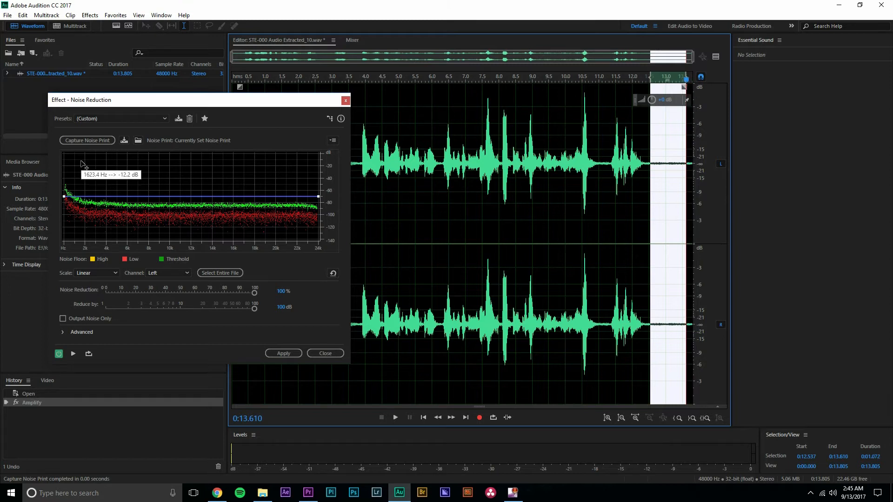
Capture the noise print from the selected silence, keeping the Noise Reduction dialog clear of the selection
drag(126, 102, 417, 98)
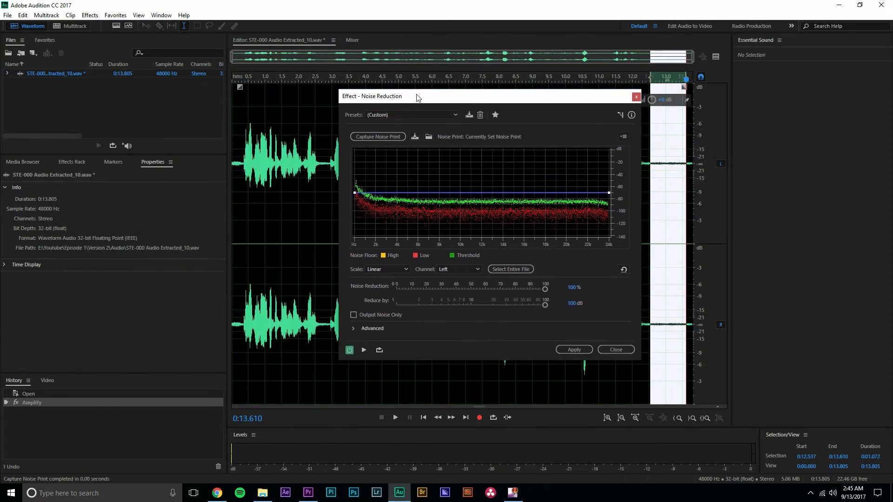
click(385, 138)
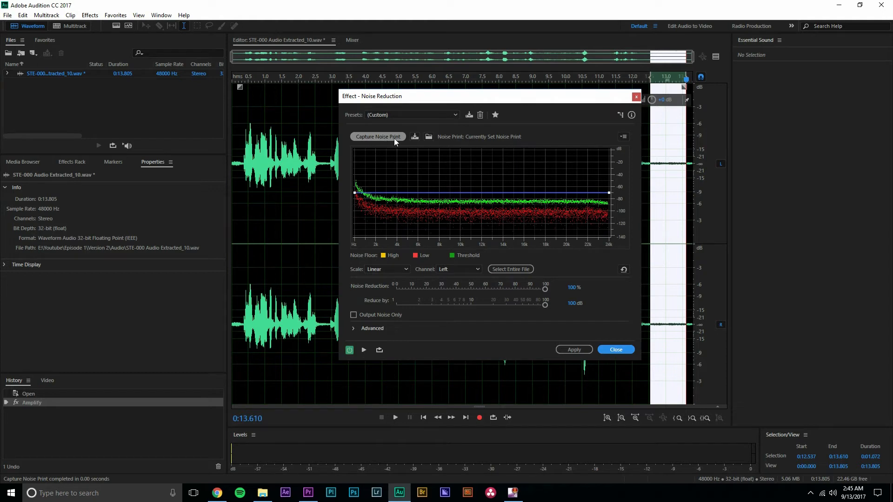
click(685, 81)
key(space)
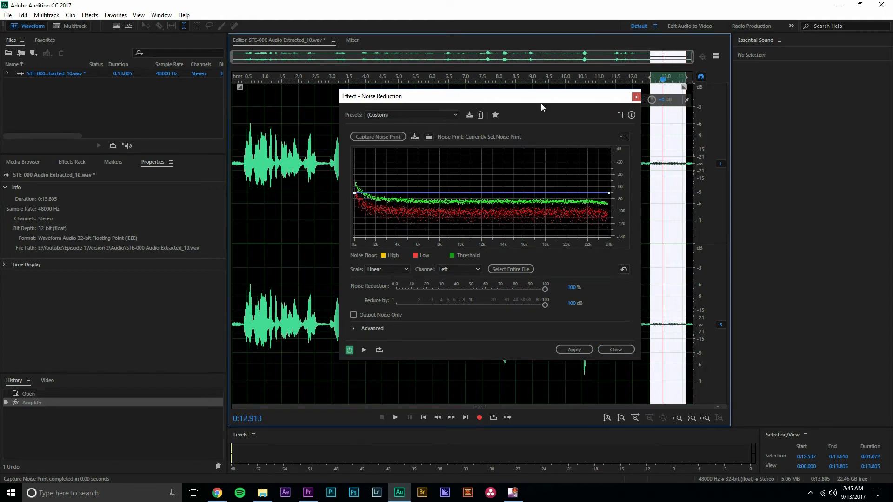
click(388, 137)
drag(665, 82, 673, 101)
drag(581, 104, 485, 103)
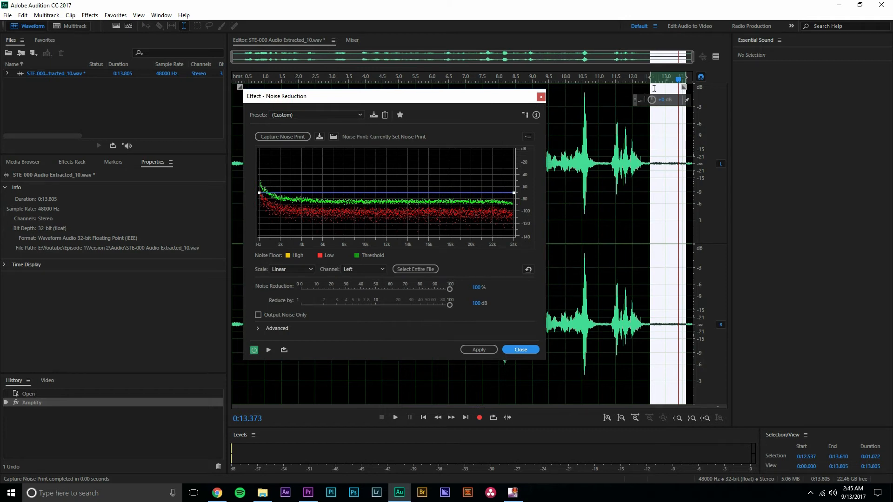
Extend the selection to the entire recording and preview the noise reduction from about 12 seconds
drag(650, 75, 219, 86)
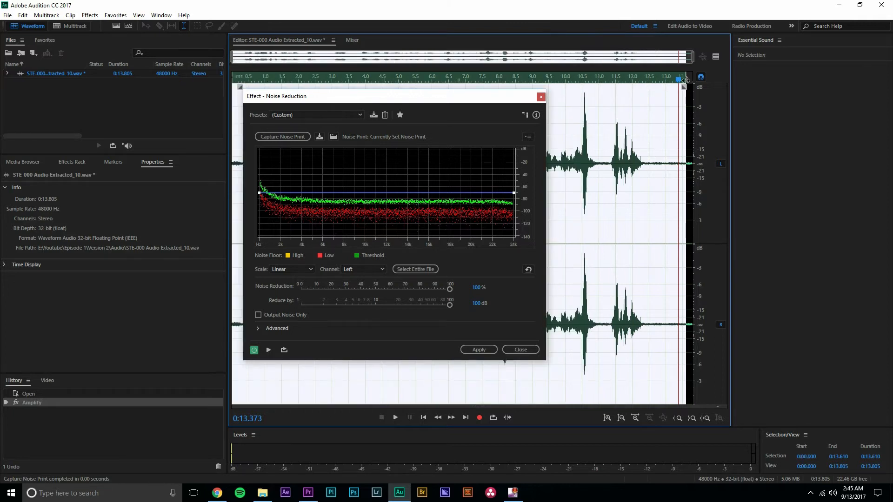
drag(689, 80, 635, 83)
key(space)
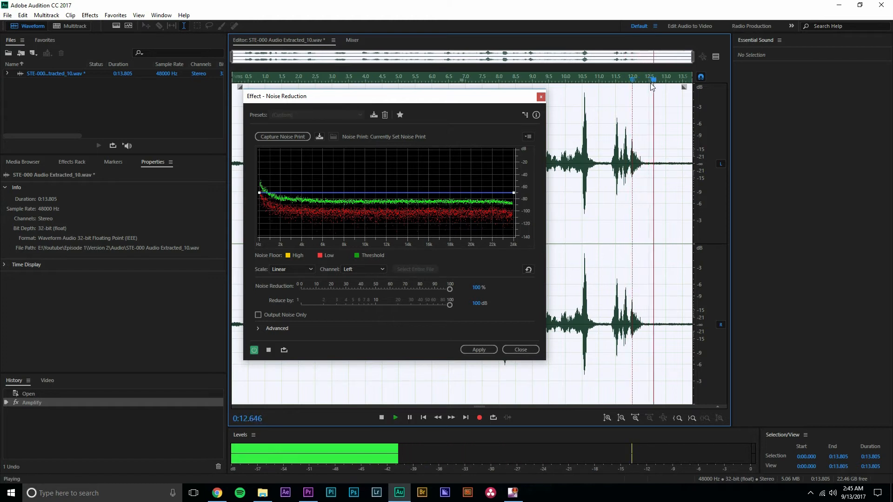
Preview the noise reduction through the speech and the closing silence, and apply it to the entire recording
key(space)
drag(681, 80, 604, 81)
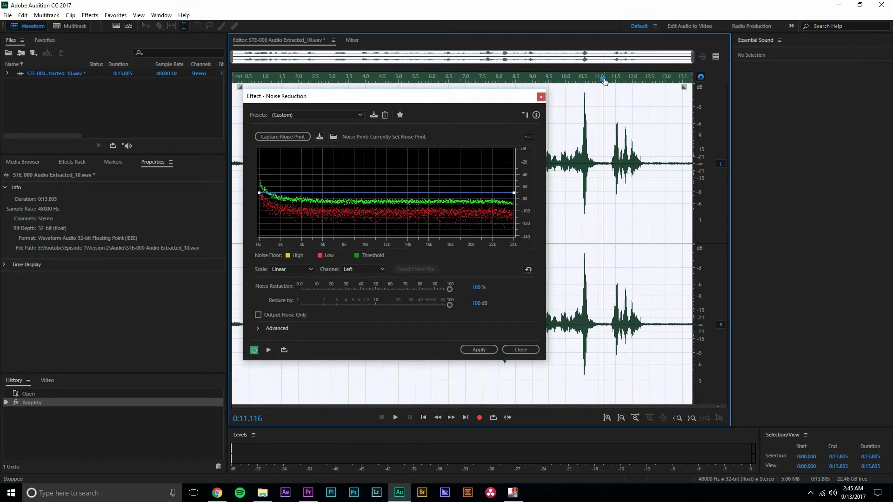
key(space)
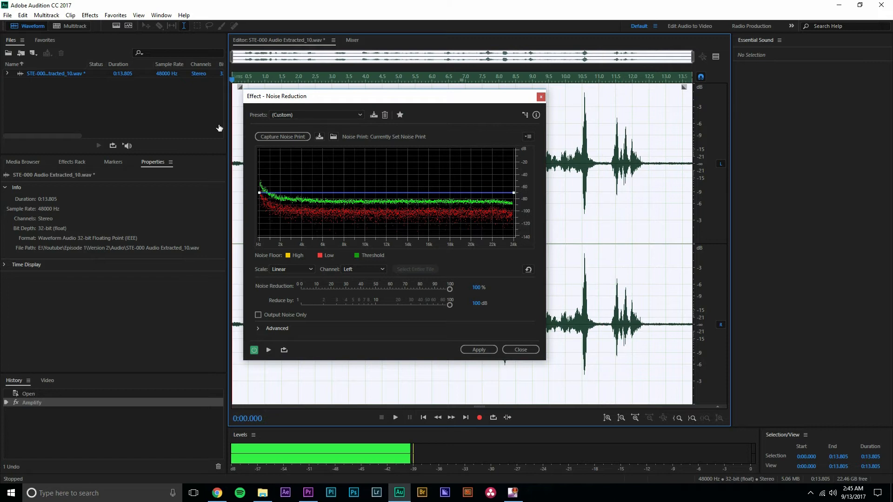
key(space)
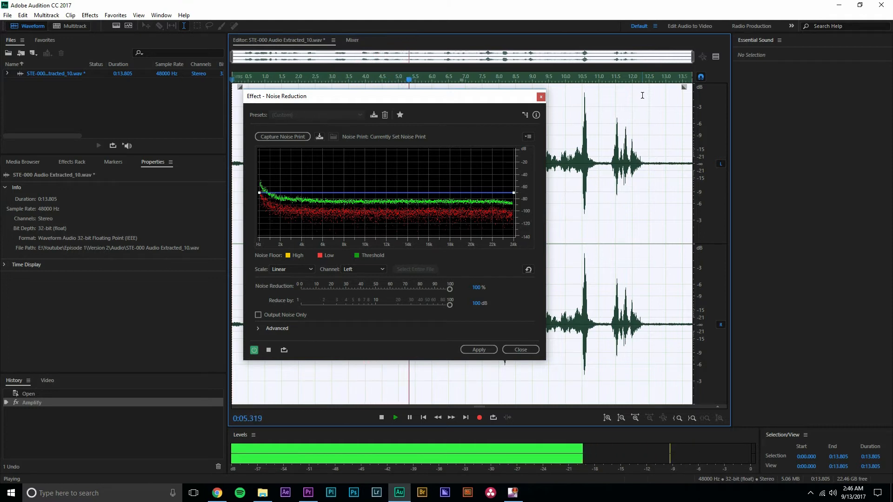
key(space)
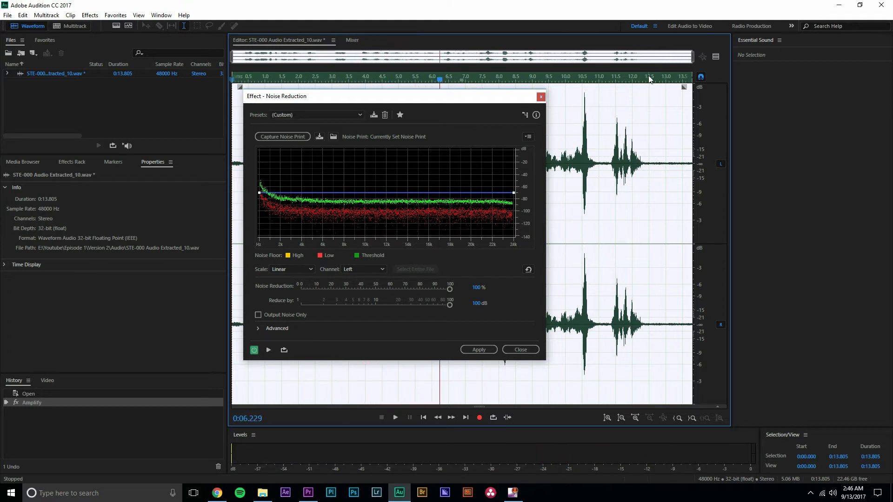
mouse_move(650, 79)
mouse_down()
mouse_move(637, 79)
mouse_move(687, 80)
mouse_move(656, 82)
mouse_up()
key(space)
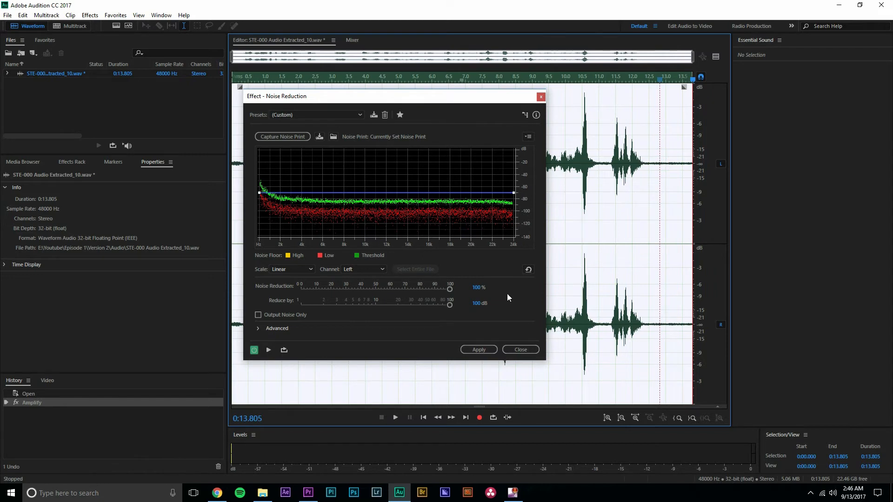
click(485, 349)
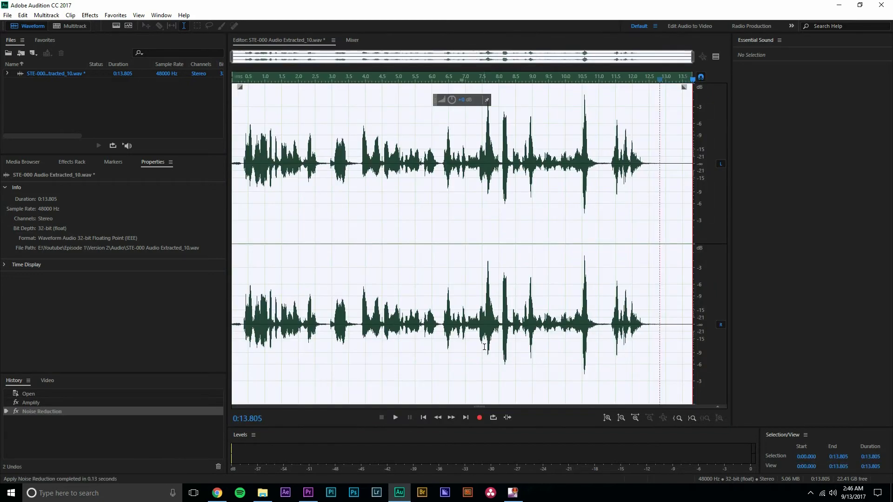
Play back the silent tail from about 13 seconds to check the noise reduction, and return the playhead to the start
drag(668, 83, 662, 86)
scroll(665, 106, up, 4)
scroll(590, 169, down, 4)
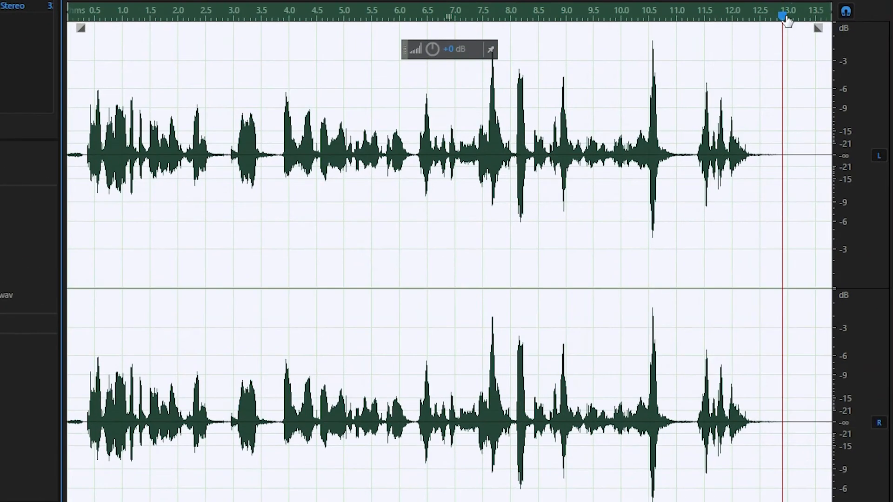
drag(785, 18, 797, 32)
key(space)
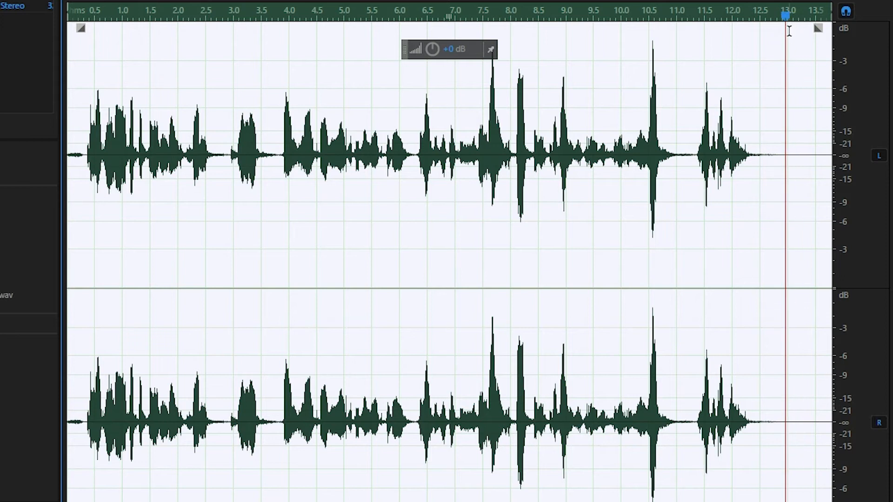
drag(632, 16, 67, 54)
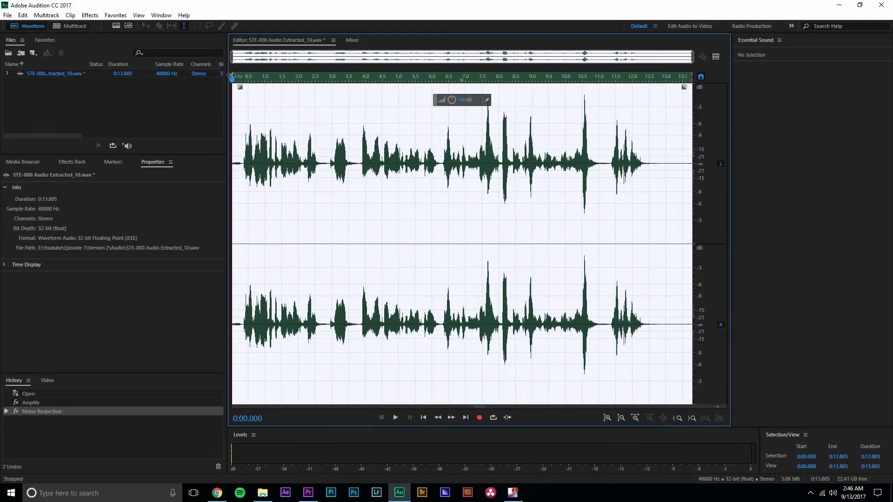
Open the Parametric Equalizer effect for the recording and load the Vocal Enhancer preset
click(90, 16)
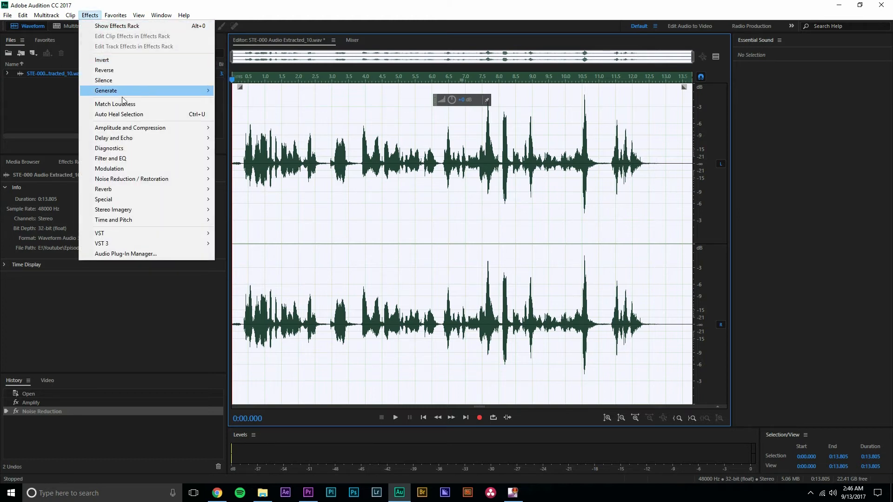
mouse_move(131, 160)
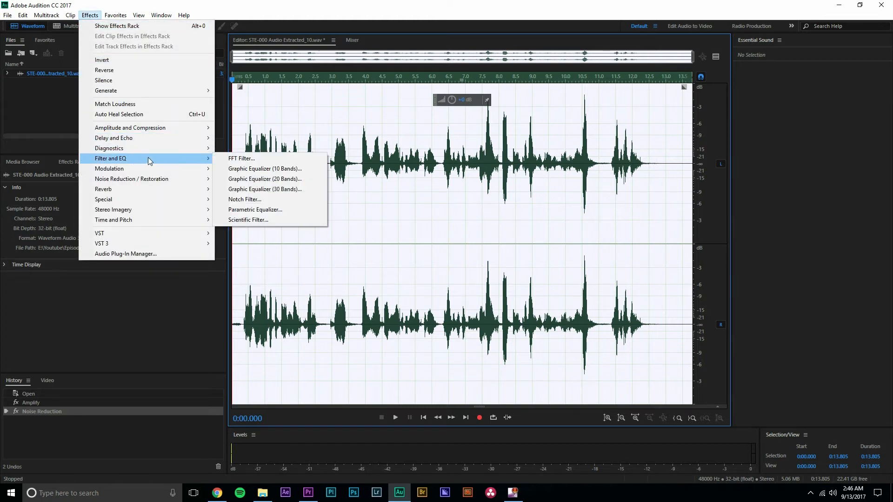
click(256, 210)
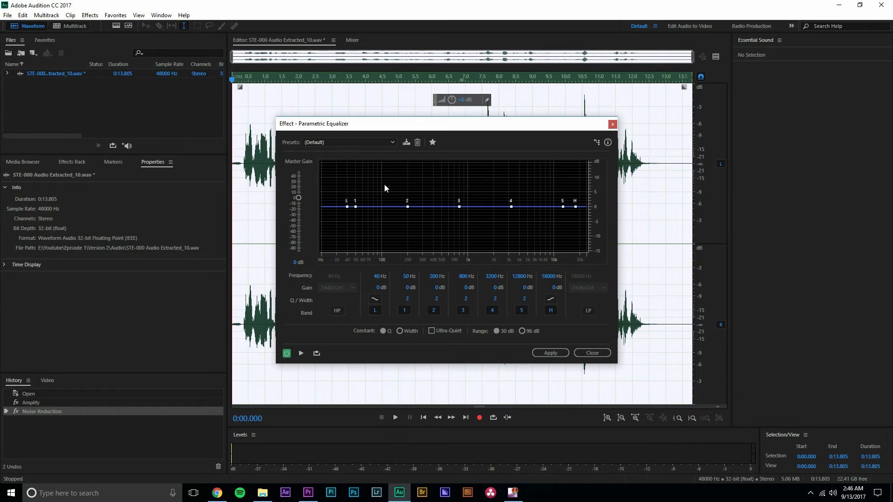
click(385, 144)
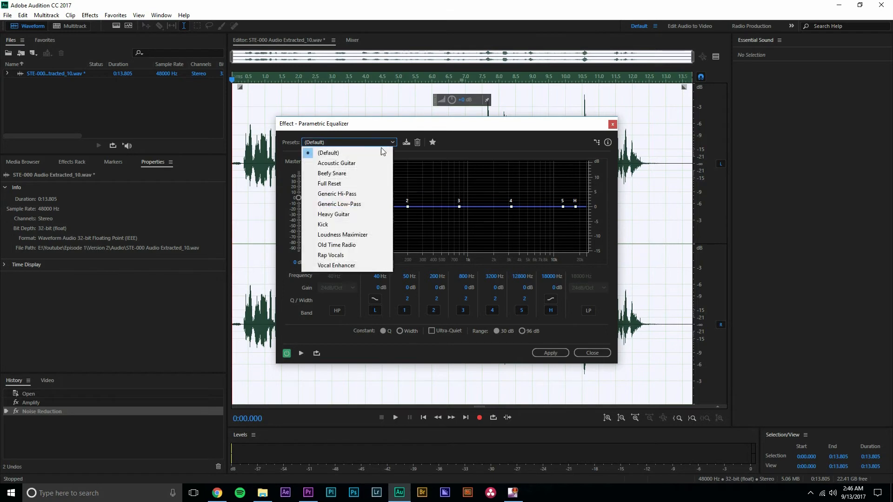
click(357, 265)
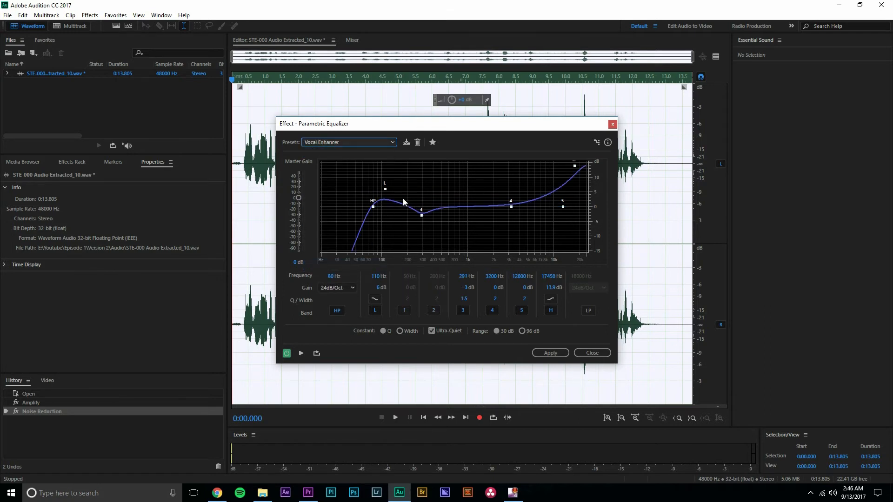
Preview the equalized voice from several points in the recording, ending with the playhead just after the start
key(space)
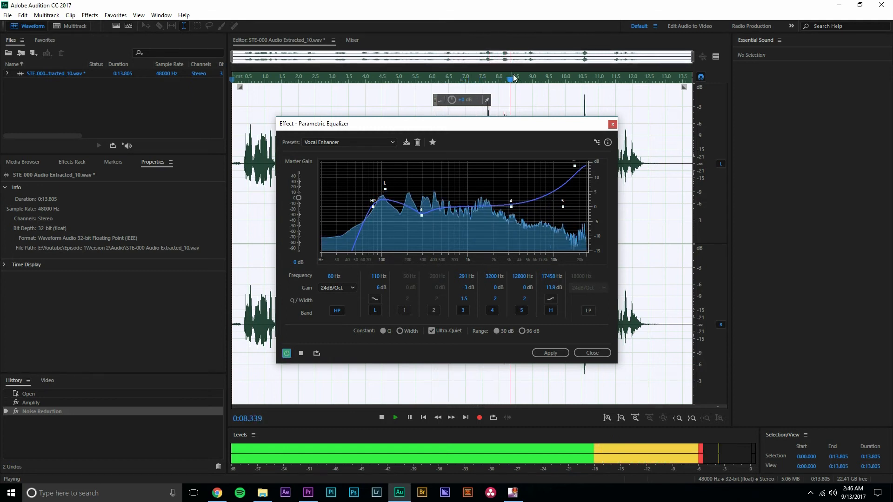
click(446, 89)
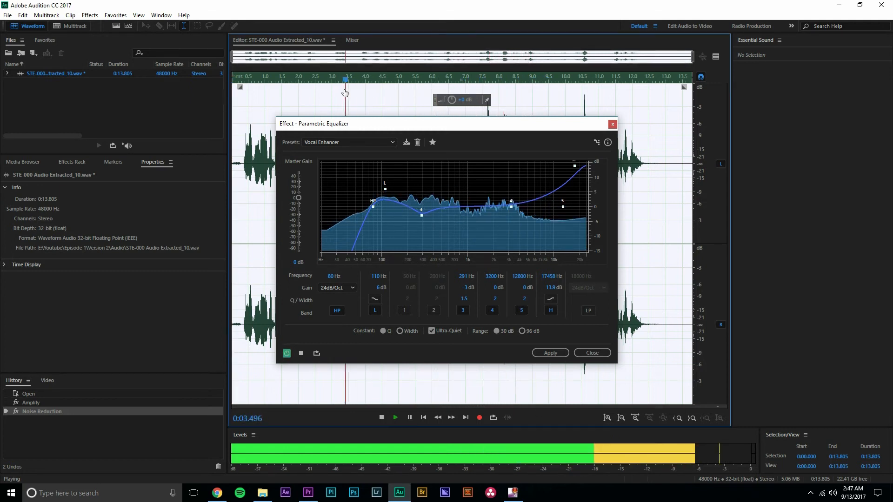
click(395, 78)
drag(395, 78, 295, 78)
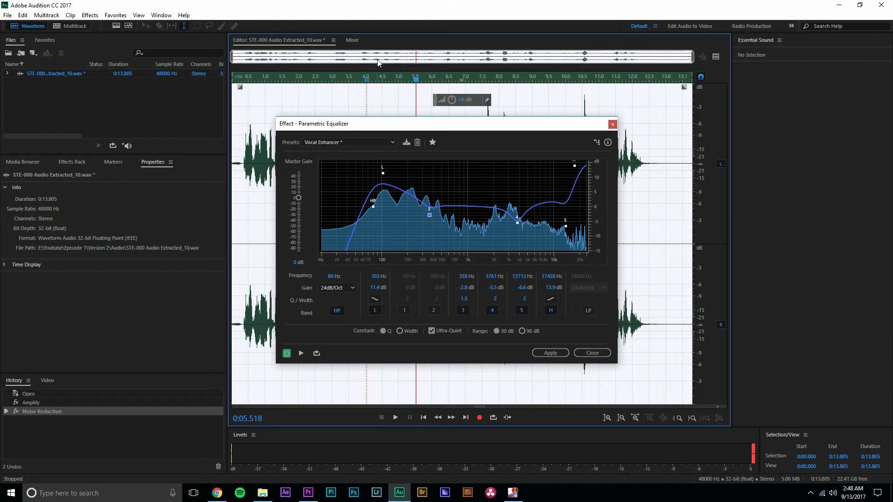
click(272, 79)
key(space)
drag(261, 95, 241, 97)
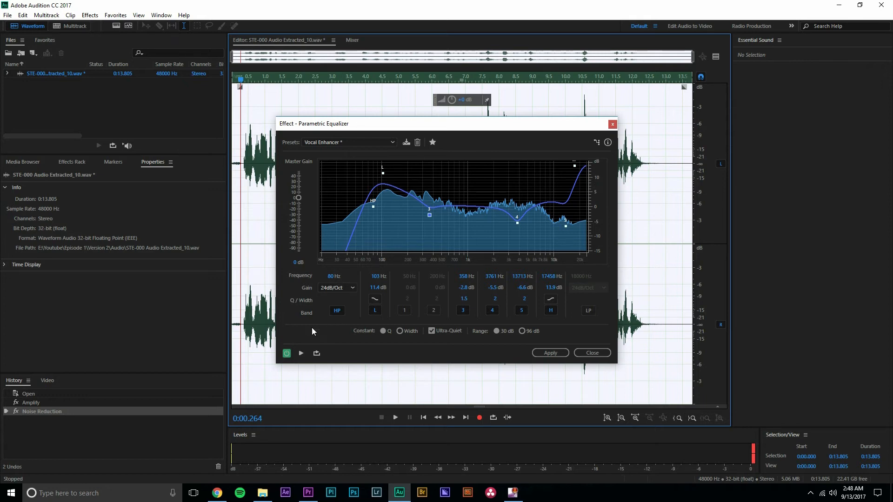
Compare playback with the Parametric Equalizer bypassed and enabled, and apply the effect to the recording
click(286, 354)
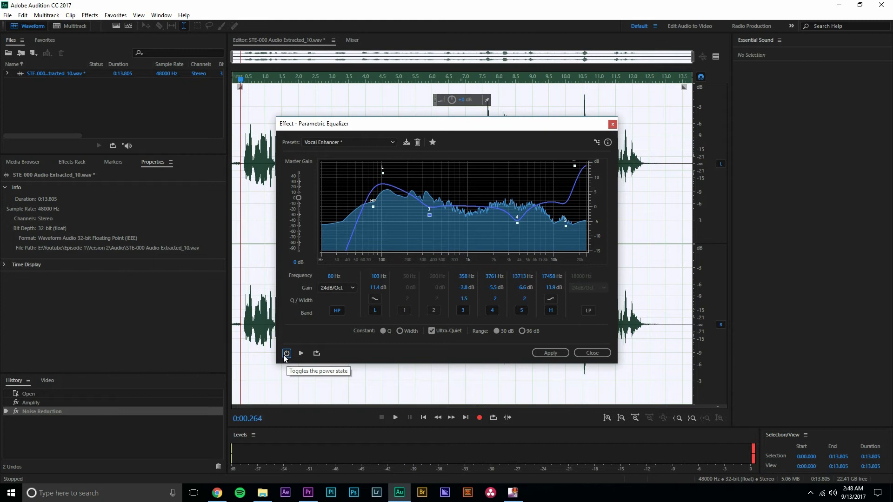
key(space)
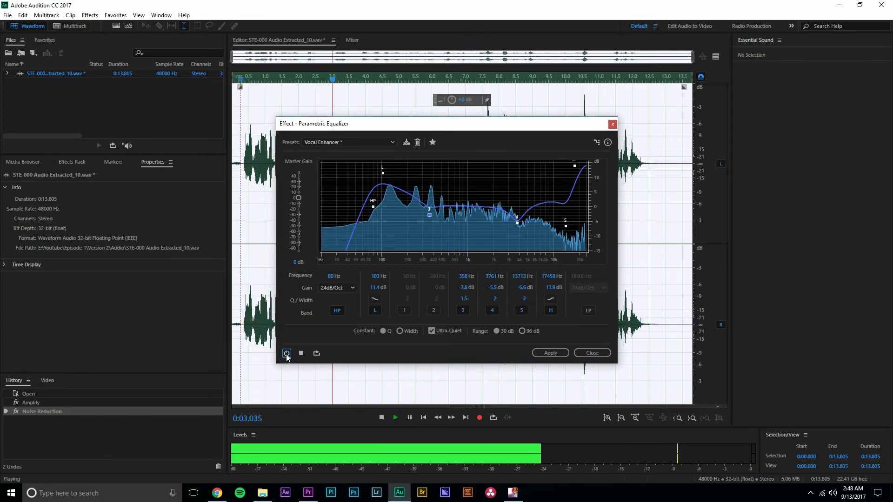
click(286, 353)
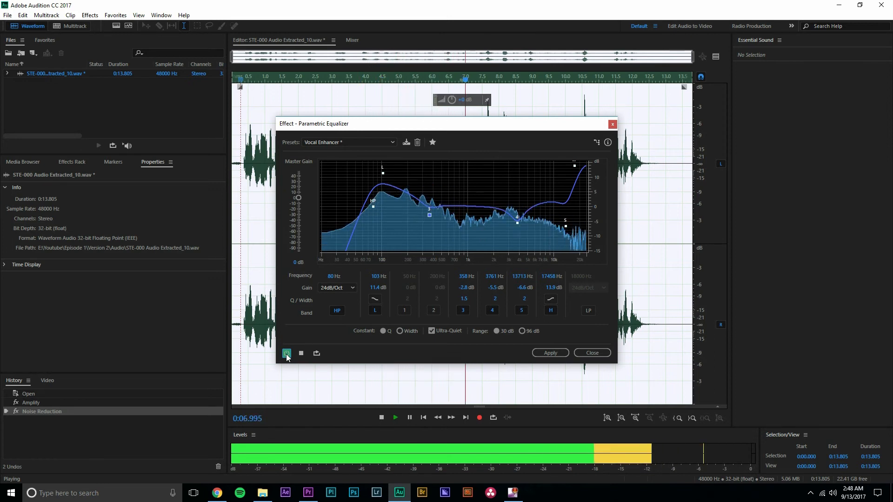
key(space)
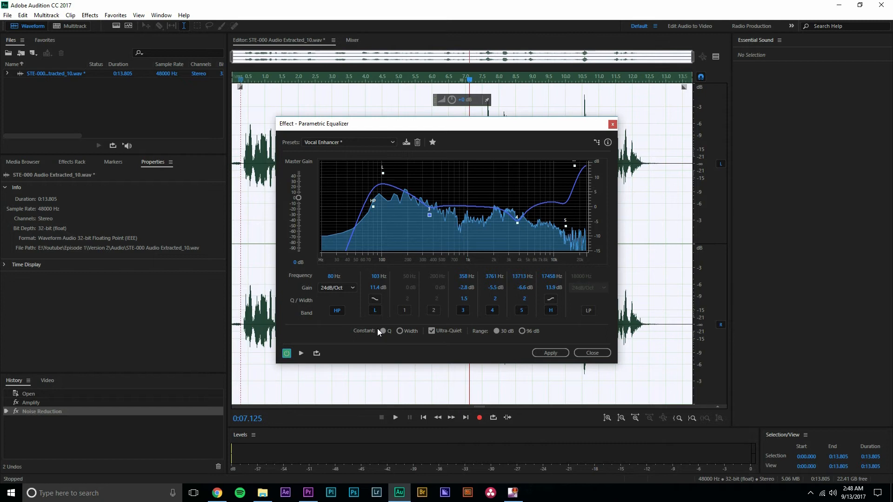
click(540, 353)
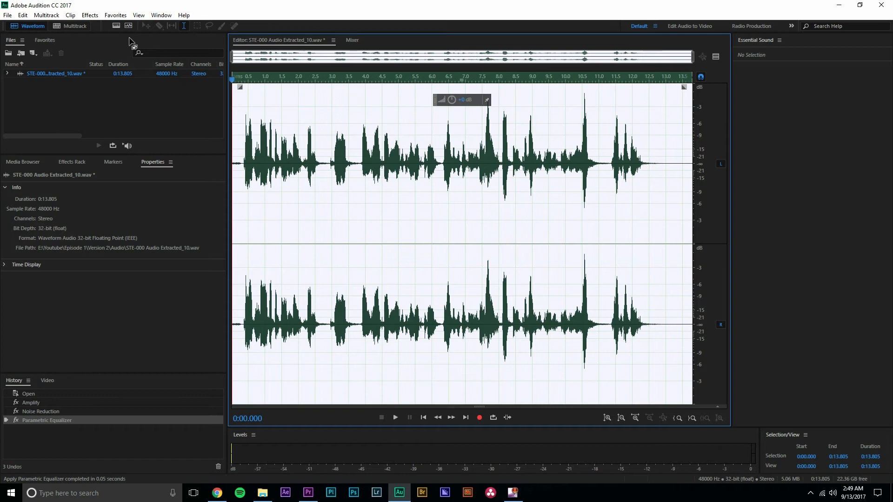
Open the Mastering effect for the recording and load the Mid Enhancer preset
click(89, 15)
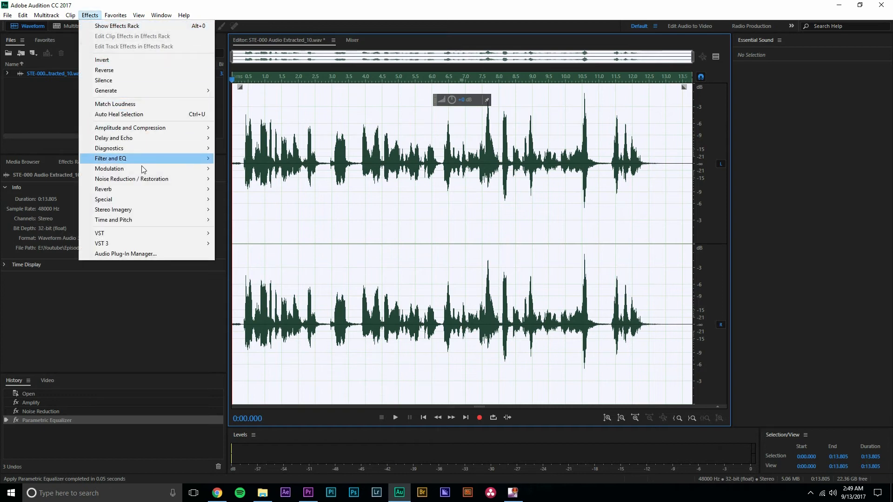
mouse_move(169, 202)
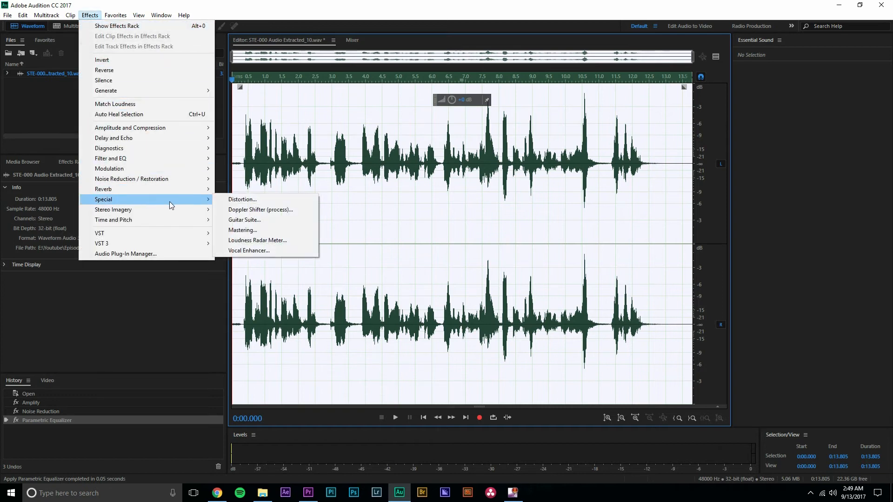
click(243, 230)
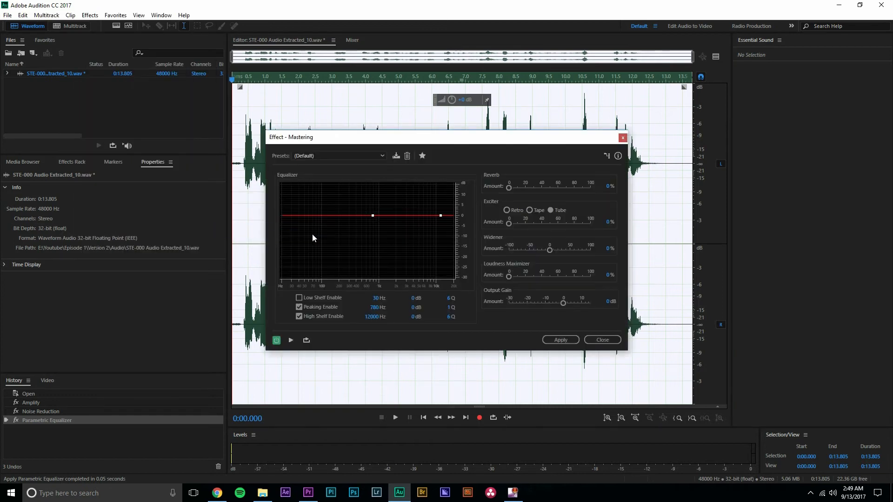
click(338, 157)
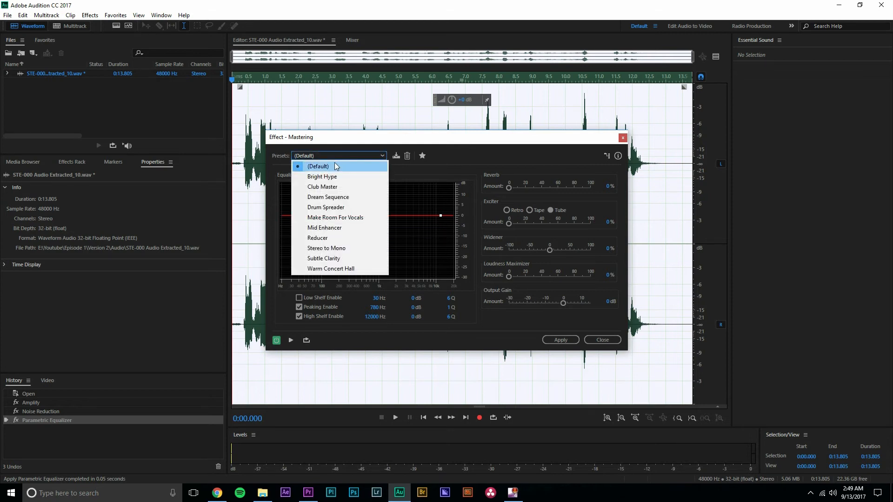
click(350, 229)
Lower the mastering equalizer's peaking point to about -2.5 dB at 1027.6 Hz during playback, and replay from near the start
key(space)
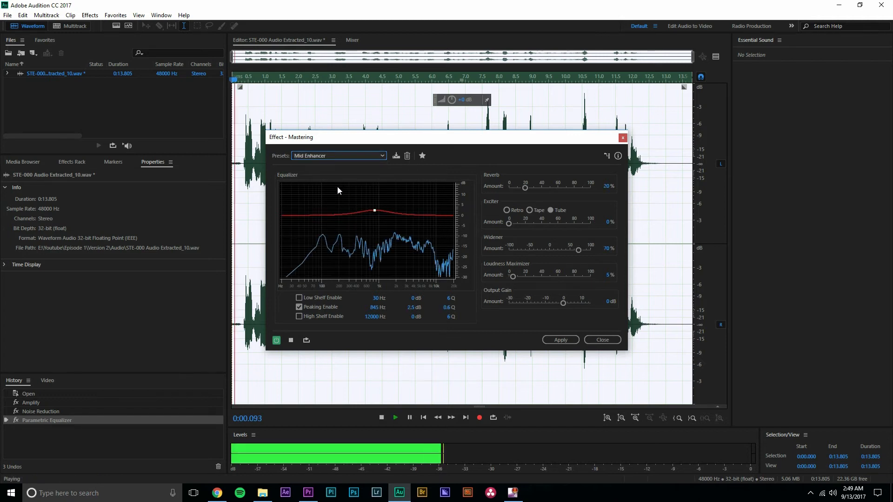
mouse_move(382, 210)
mouse_down()
mouse_move(379, 238)
mouse_move(380, 220)
mouse_up()
drag(467, 81, 256, 81)
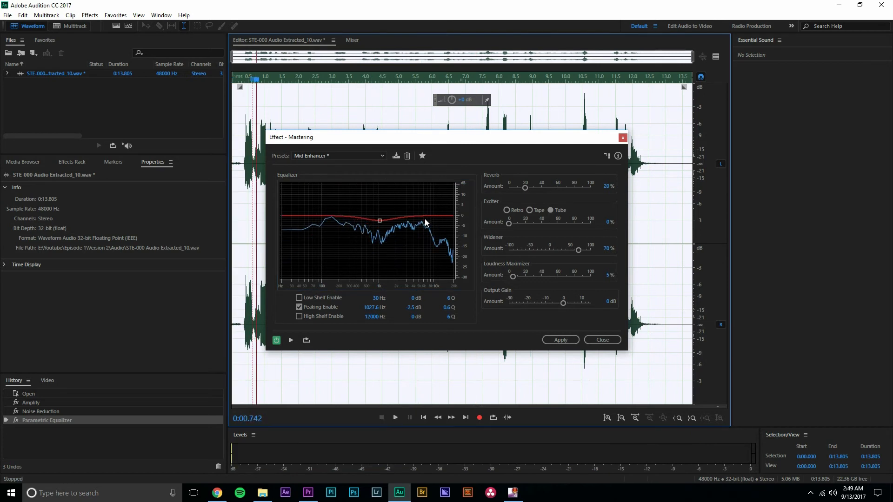
Enable the low shelf, raise it to about 4.7 dB at 23.2 Hz while previewing, and apply the Mastering effect
click(300, 299)
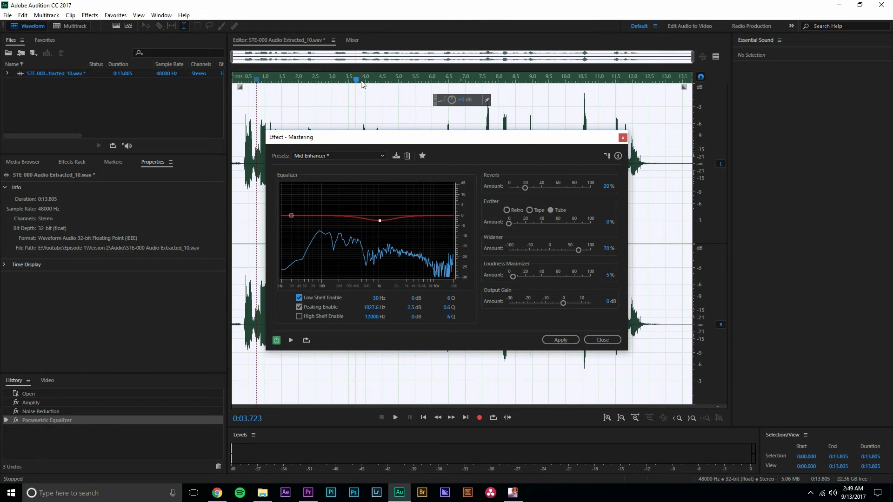
key(space)
mouse_move(291, 215)
mouse_down()
mouse_move(292, 260)
mouse_move(285, 205)
mouse_up()
drag(400, 80, 238, 110)
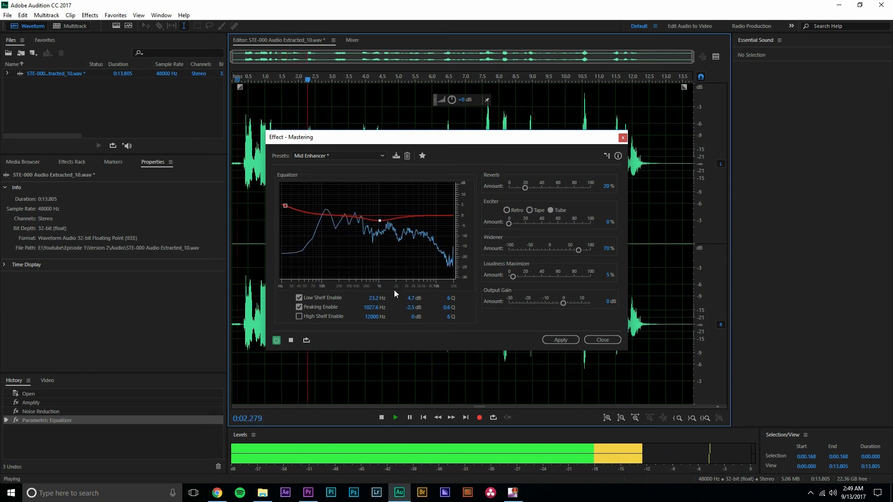
click(558, 339)
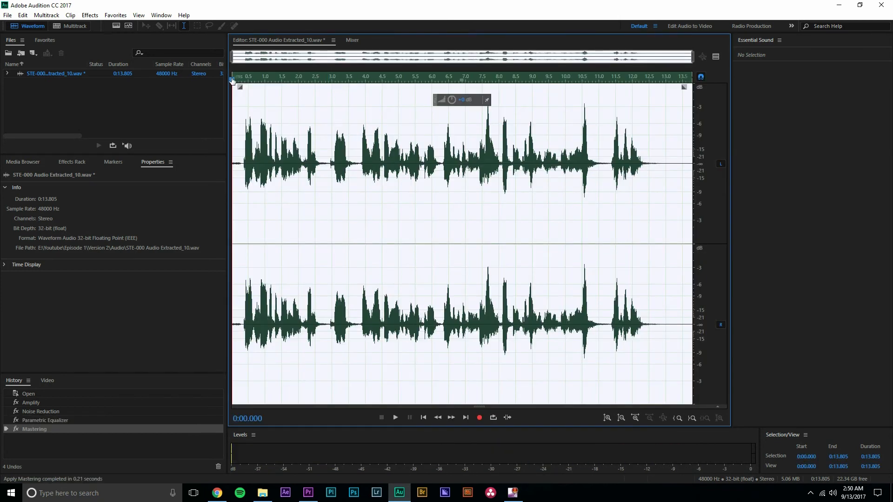
Open the Multiband Compressor effect for the recording
click(91, 18)
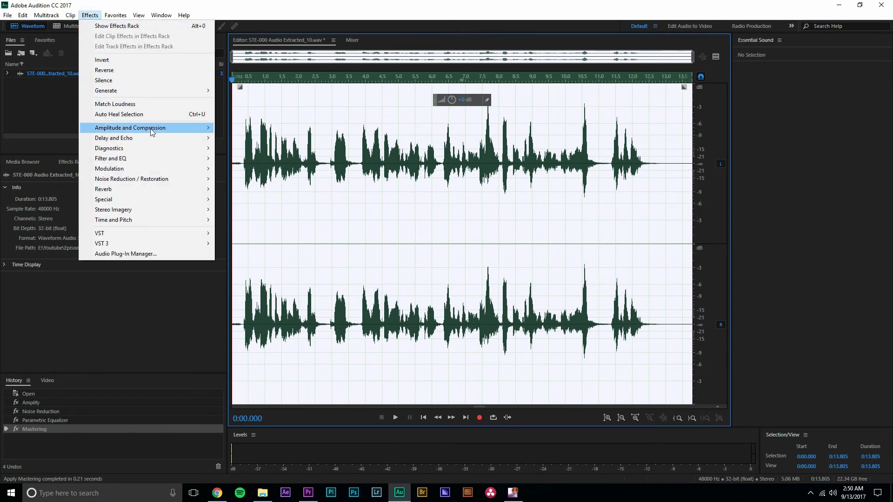
mouse_move(153, 134)
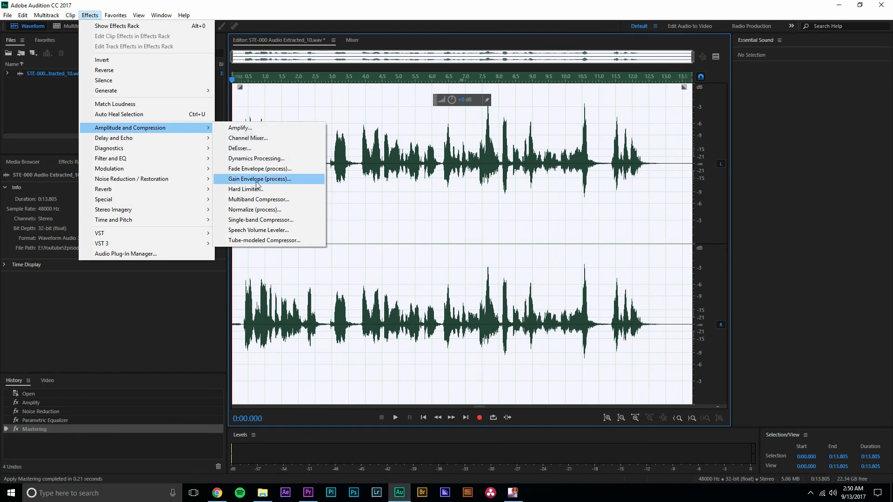
click(272, 201)
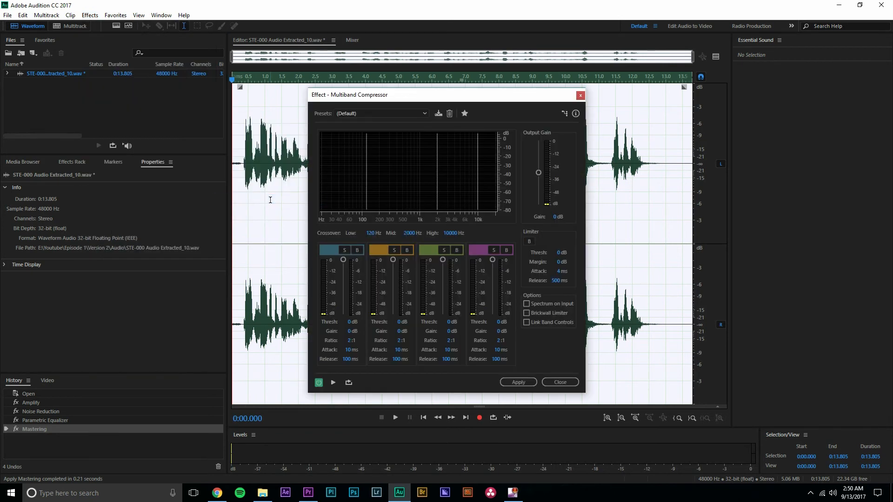
Load the Broadcast preset in the Multiband Compressor and preview the recording with it
click(361, 113)
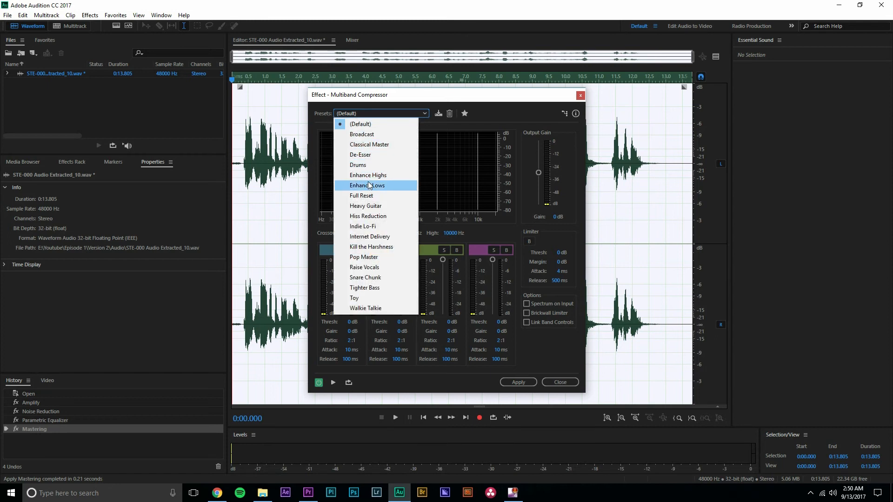
click(381, 134)
key(space)
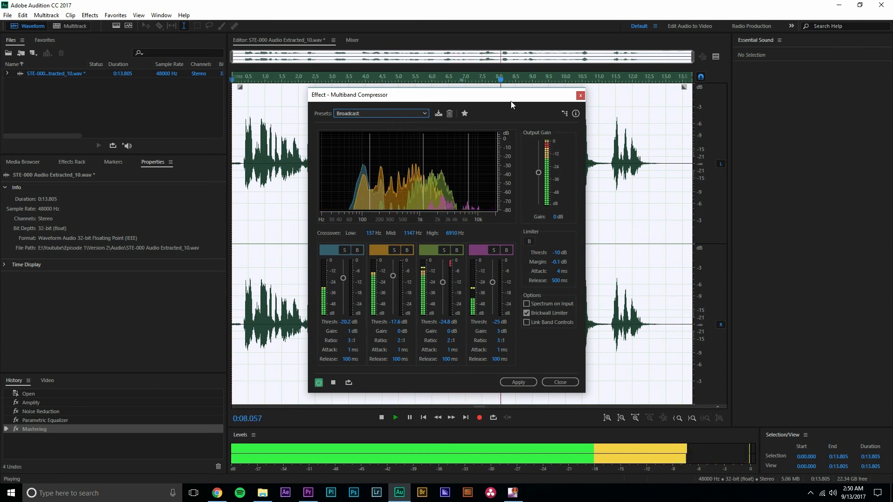
key(space)
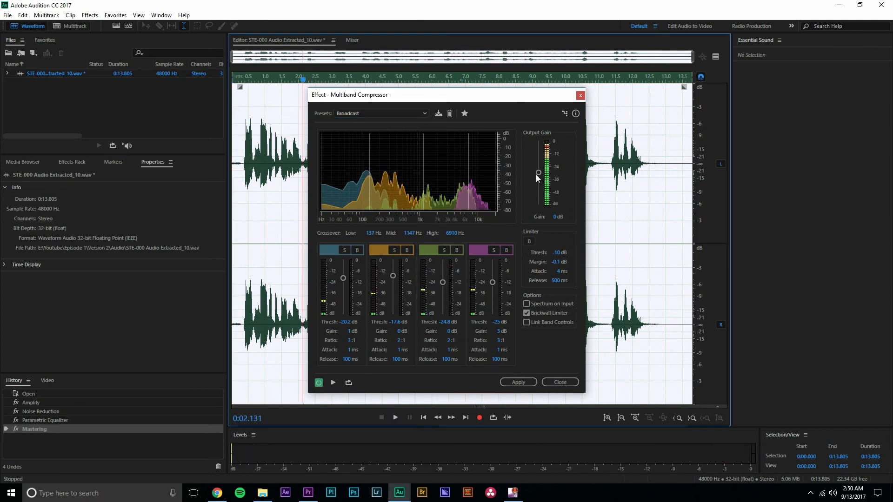
Lower the compressor's output gain to -5 dB, previewing the recording between adjustments
drag(541, 172, 539, 175)
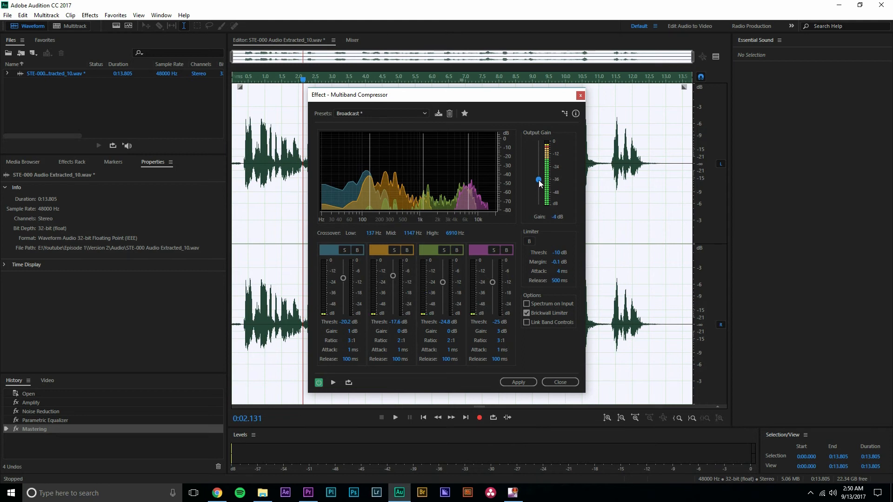
key(space)
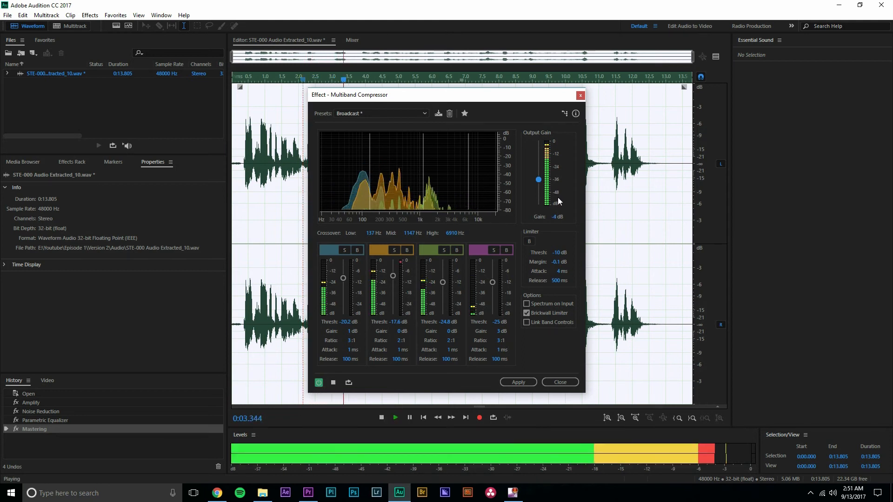
key(space)
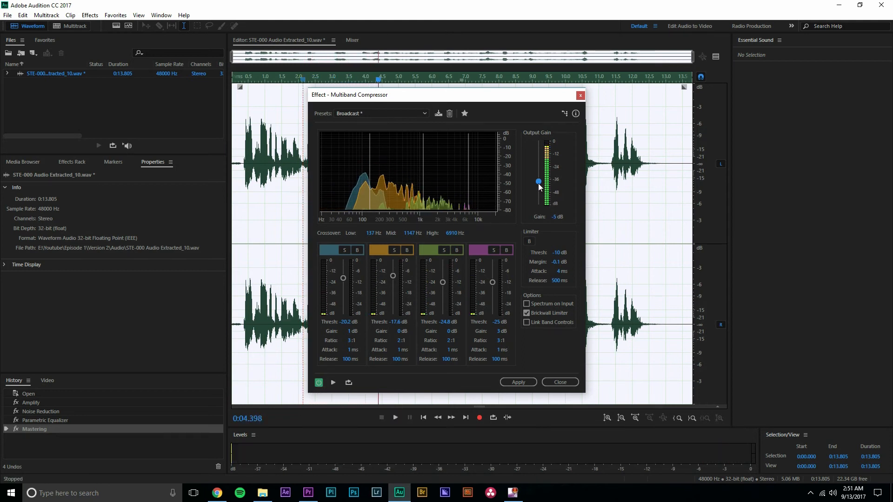
key(space)
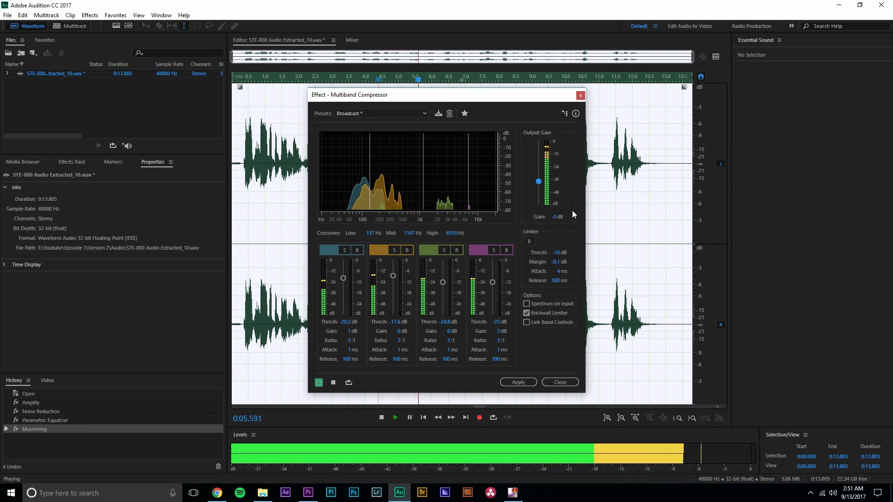
click(333, 383)
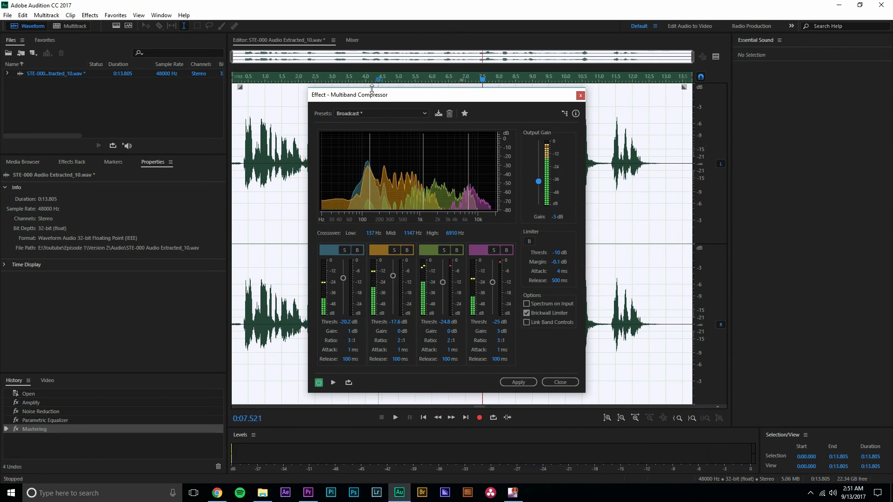
Replay the recording from the start, comparing it with the compressor on and bypassed, and apply the Multiband Compressor with the effect on
click(333, 382)
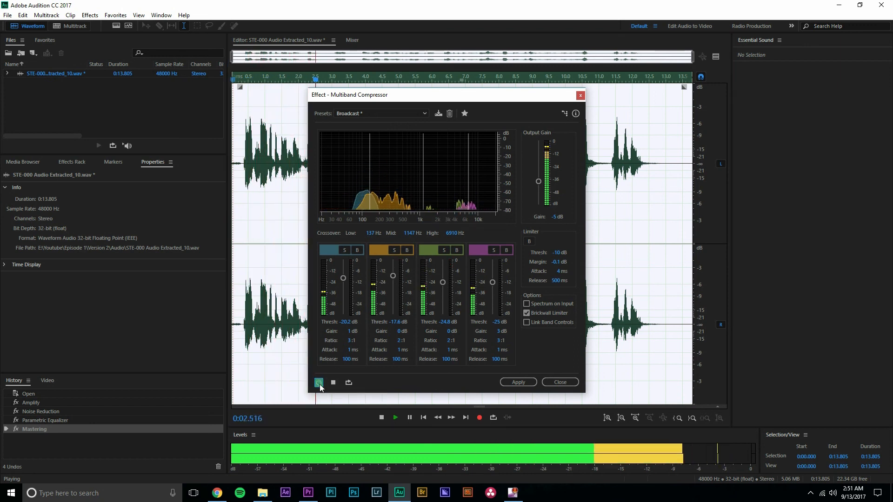
click(277, 80)
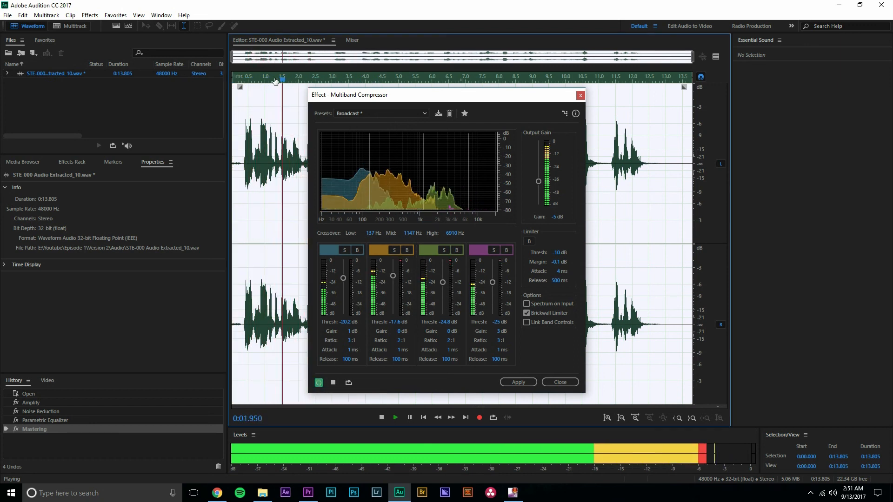
click(229, 77)
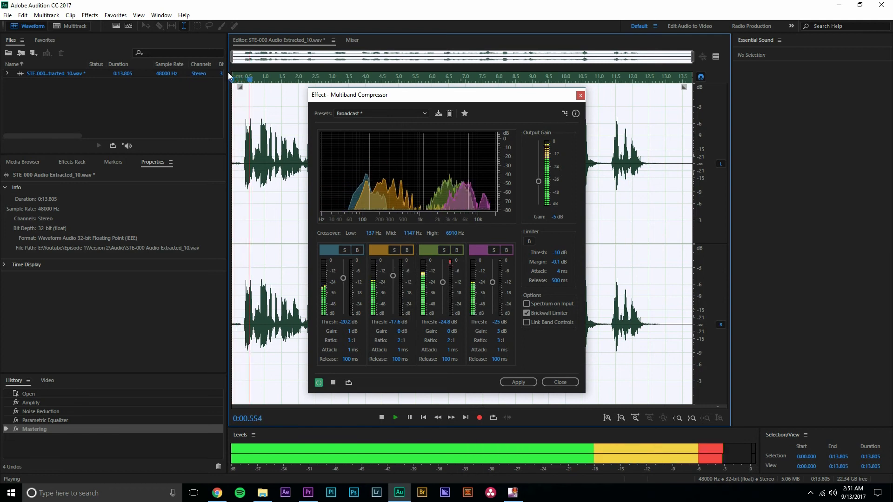
key(space)
click(231, 80)
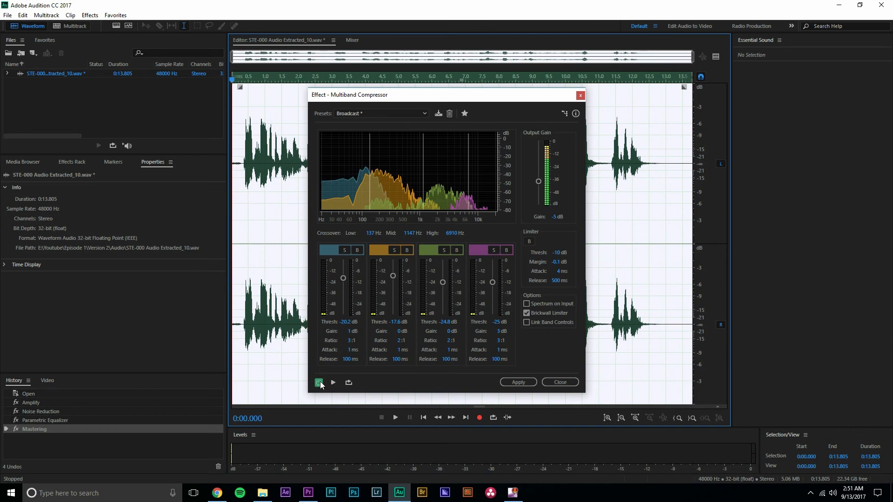
key(space)
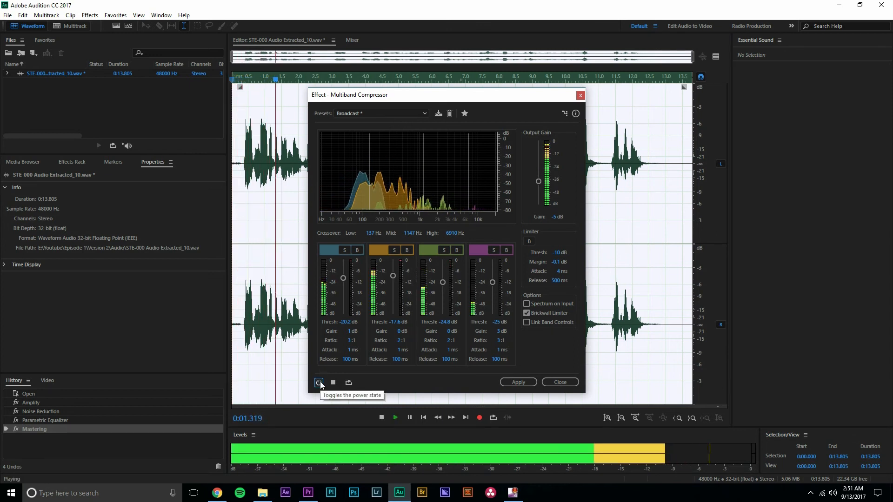
click(320, 382)
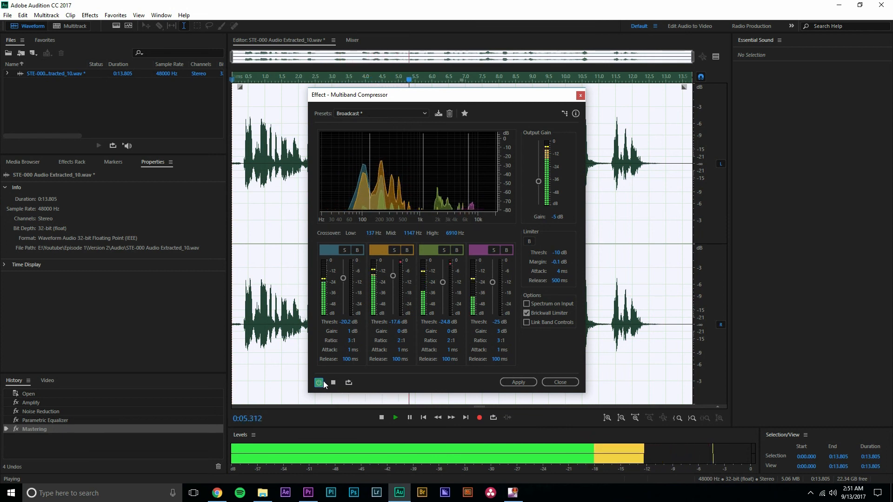
key(space)
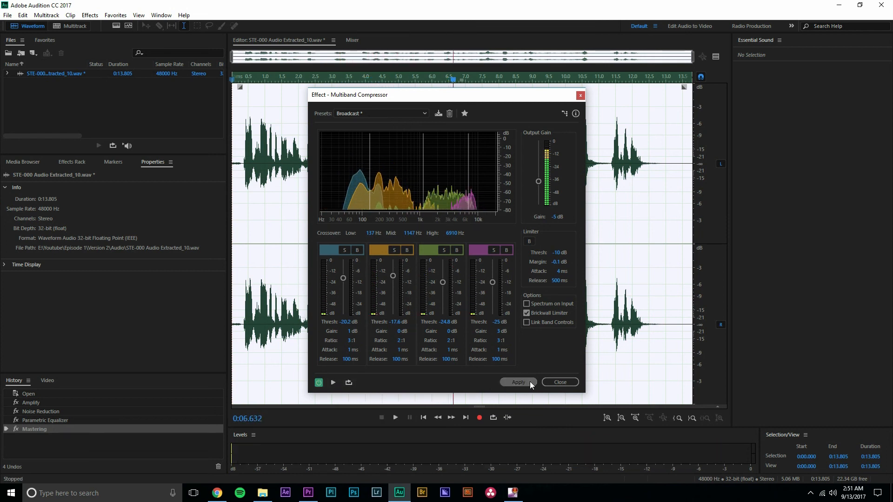
click(530, 383)
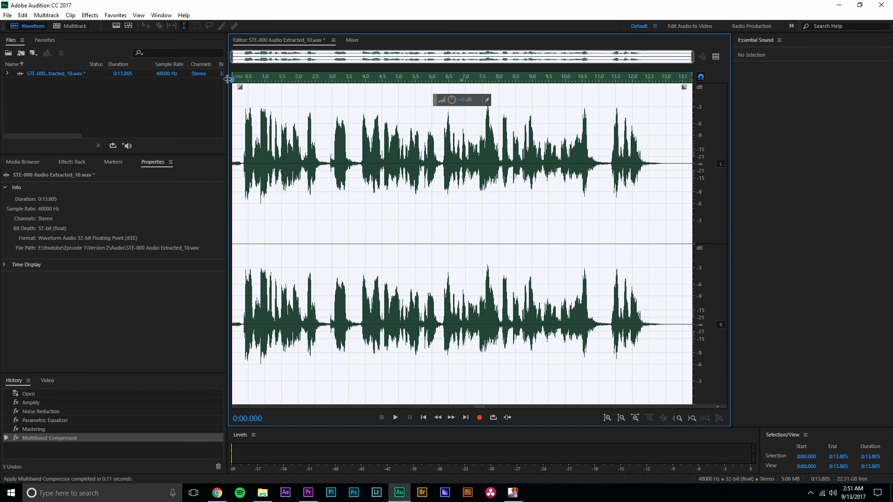
Normalize the recording to -3 dB, using decibels as the unit
click(90, 15)
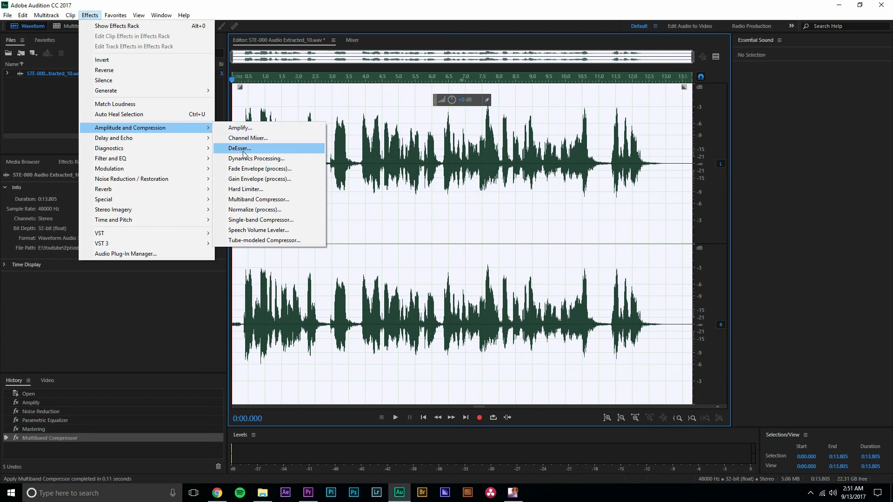
click(256, 209)
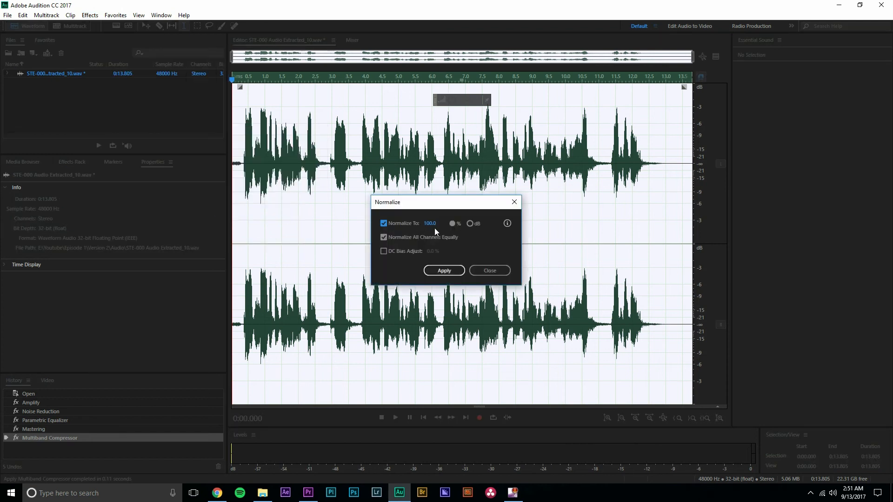
drag(446, 206, 444, 180)
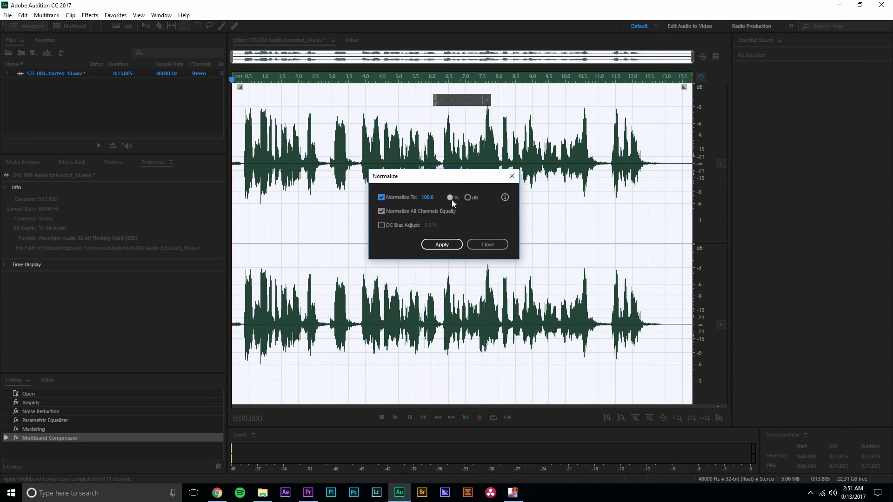
click(468, 198)
click(423, 198)
text(-3)
key(Return)
click(442, 244)
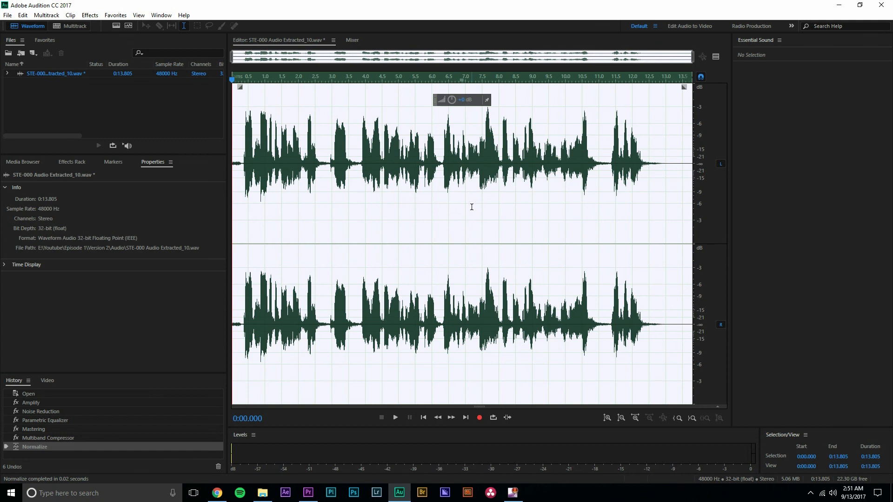
Play the normalized recording from the start, stop playback and save the audio file
drag(254, 81, 229, 82)
key(space)
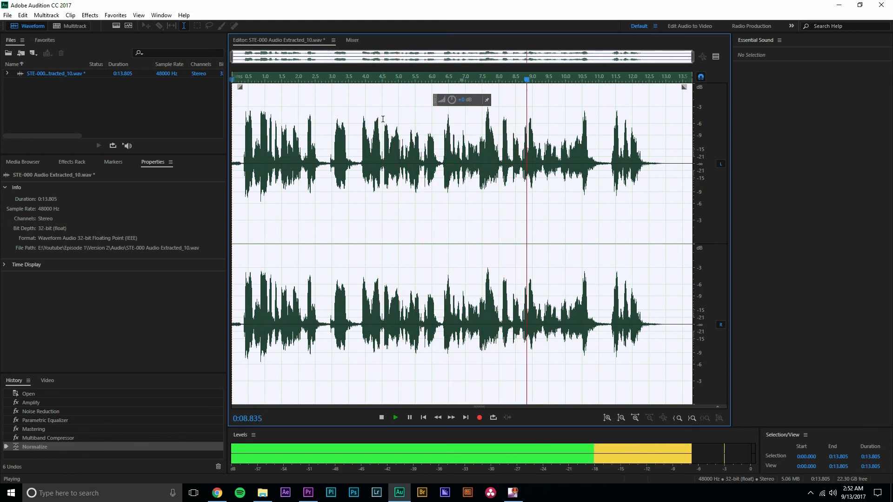
key(space)
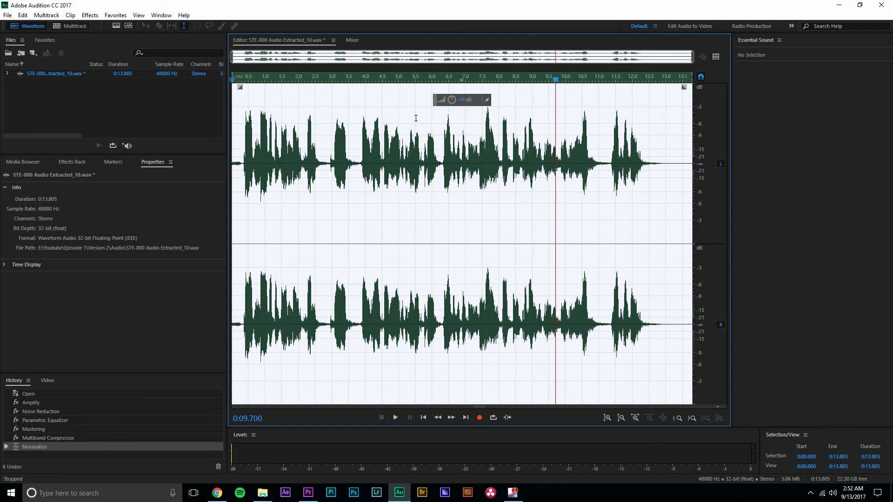
key(ctrl+s)
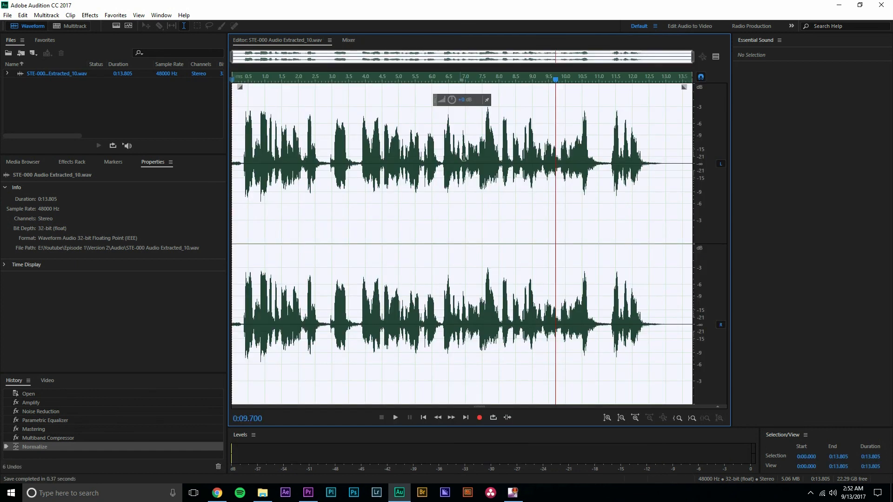
Switch to Premiere Pro and scrub through the clip in the C0027 sequence
key(alt+Tab)
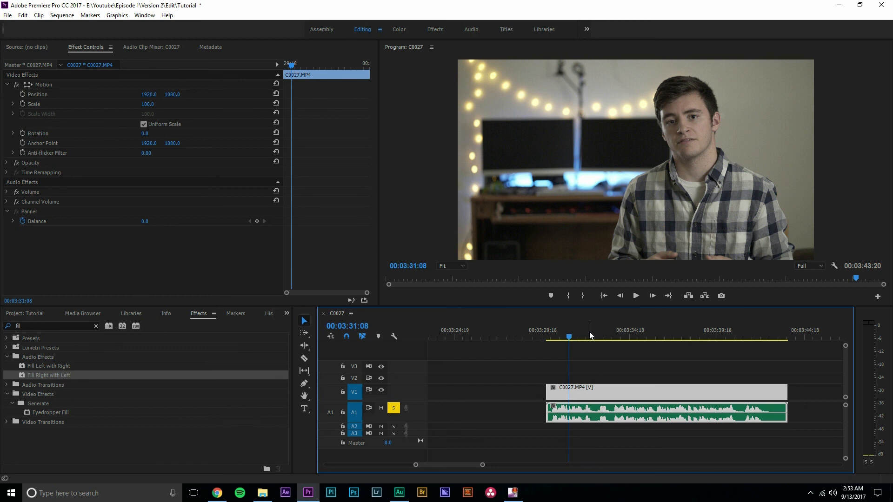
drag(698, 334, 664, 341)
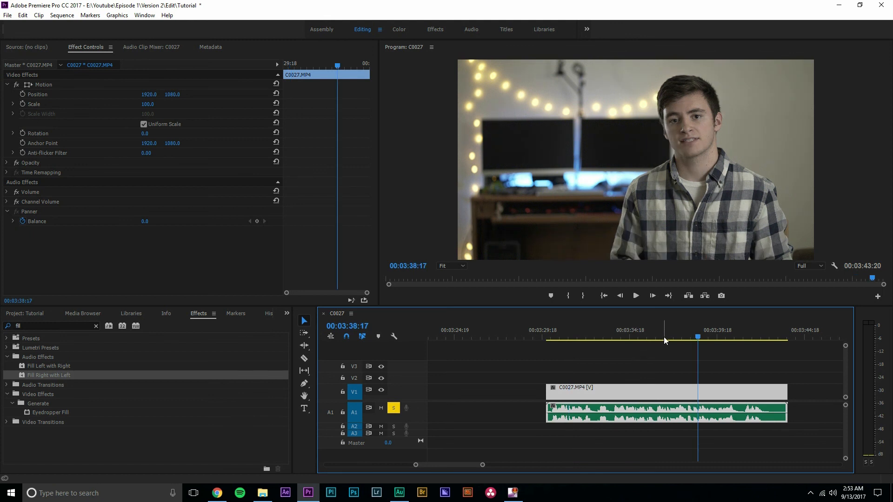